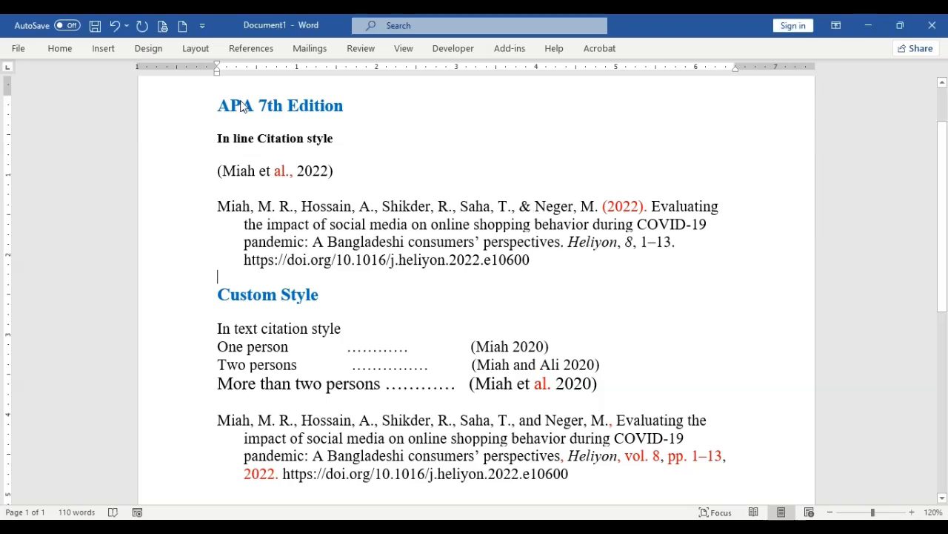
Step: Compare the in-text citation and reference formats of the APA 7th Edition and Custom Style samples
drag(220, 106, 373, 119)
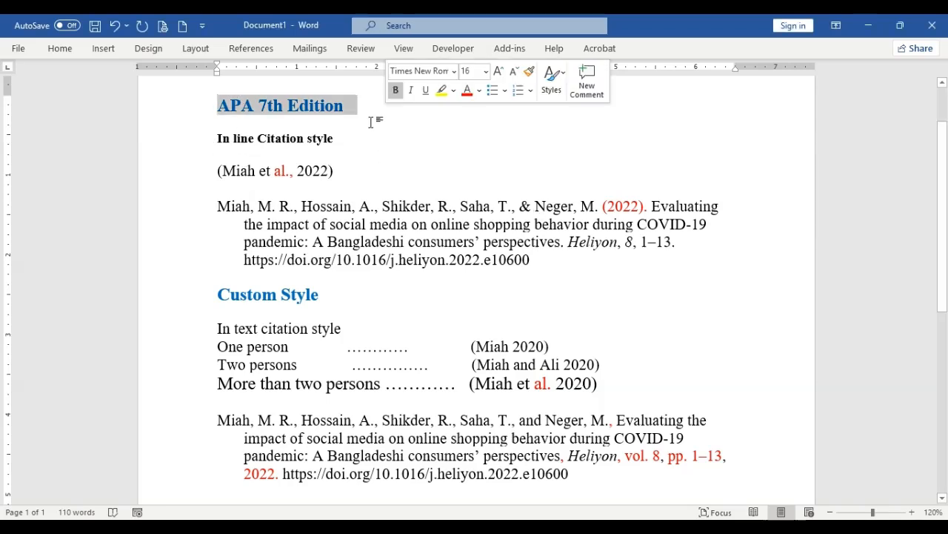
click(332, 271)
click(291, 225)
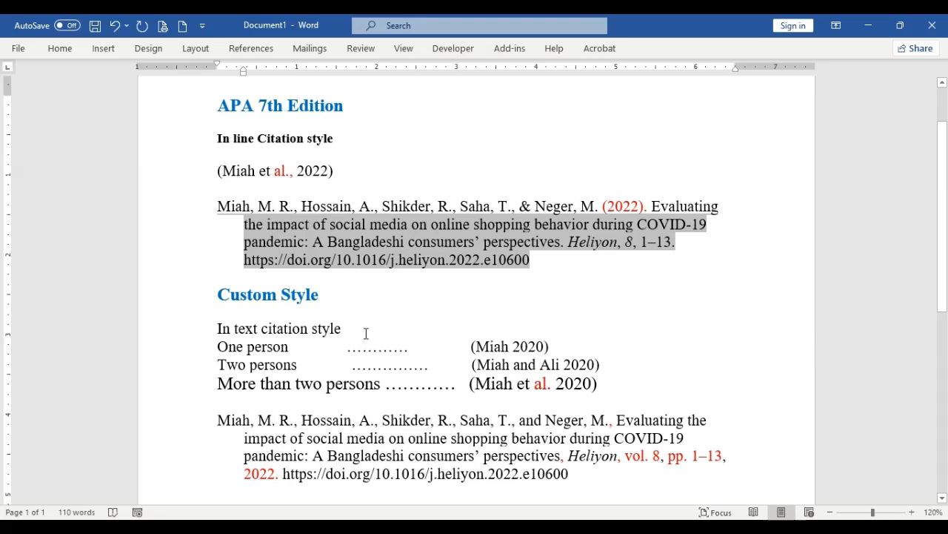
click(389, 438)
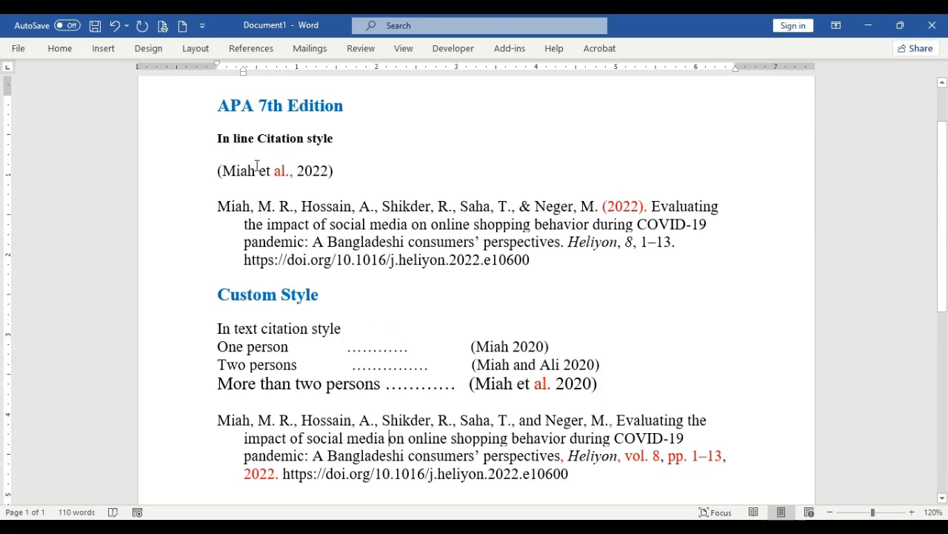
drag(217, 170, 337, 175)
click(296, 182)
click(293, 173)
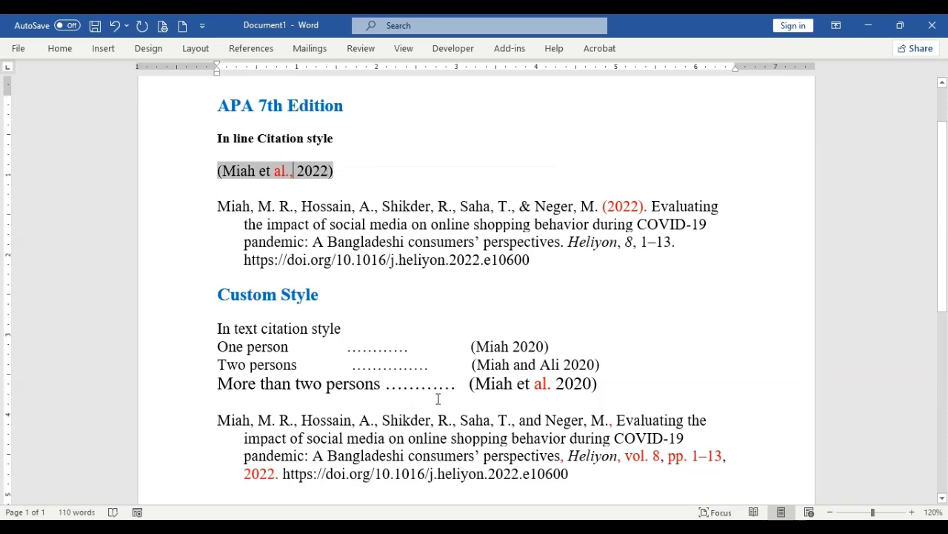
click(548, 384)
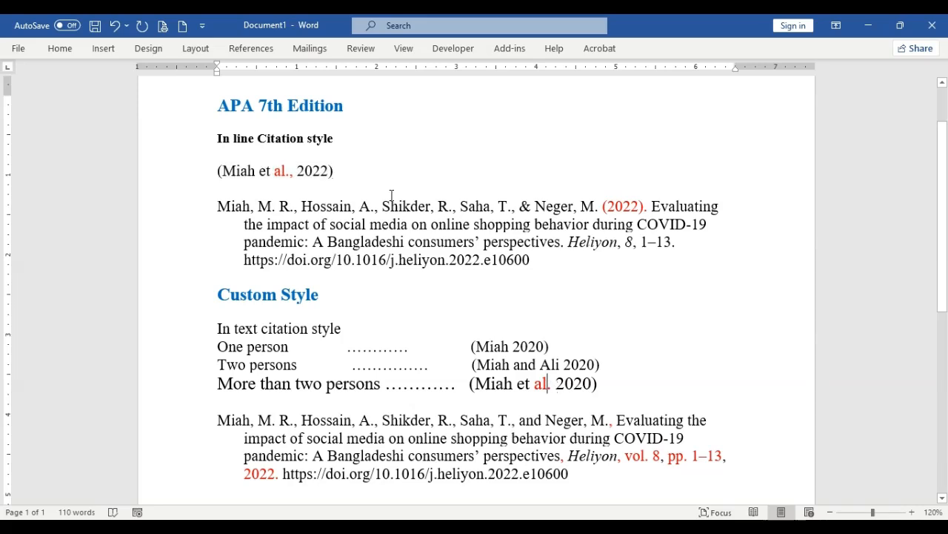
Step: Add a parenthesized two-author in-text citation with an ampersand, comma and year 2022 above the APA "et al." citation
click(223, 166)
key(Return)
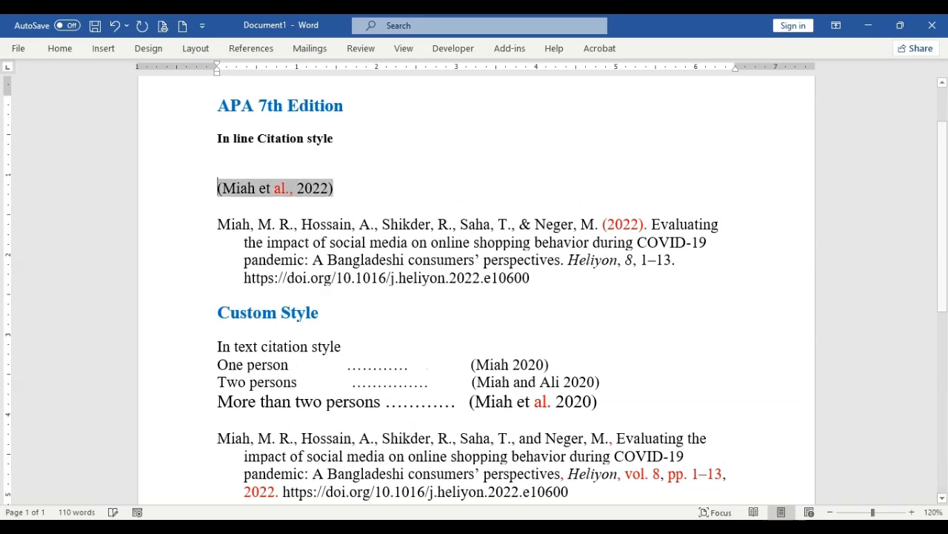
text(MIah )
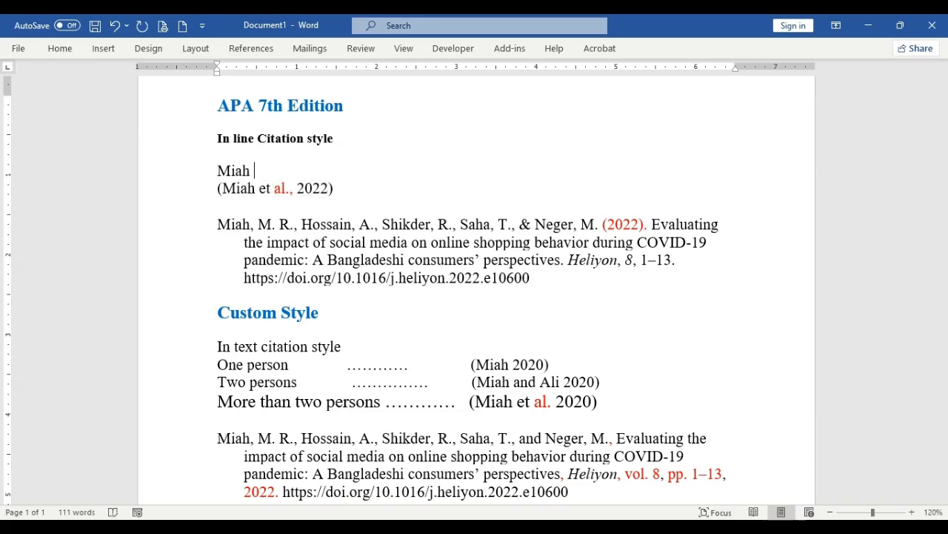
text(and)
key(BackSpace)
key(BackSpace)
text(& Ali )
text( 2022))
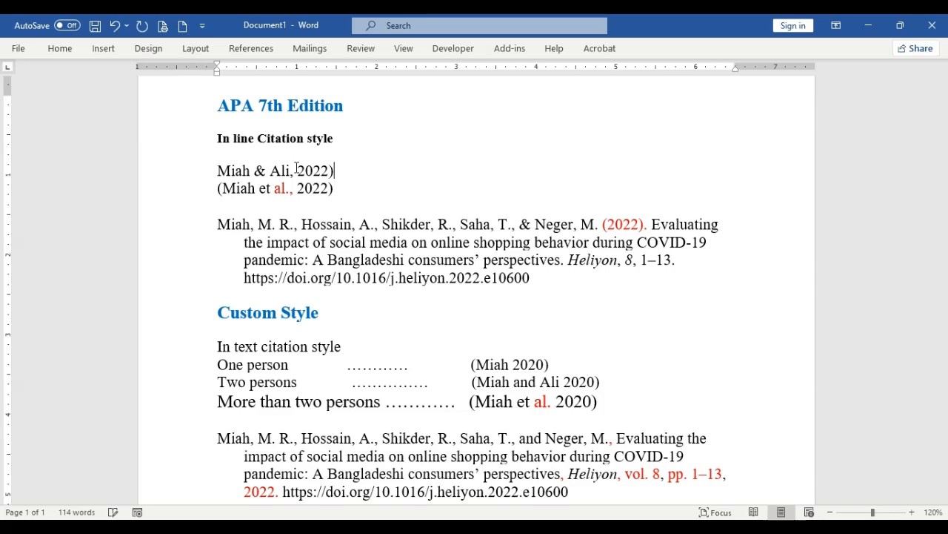
click(214, 176)
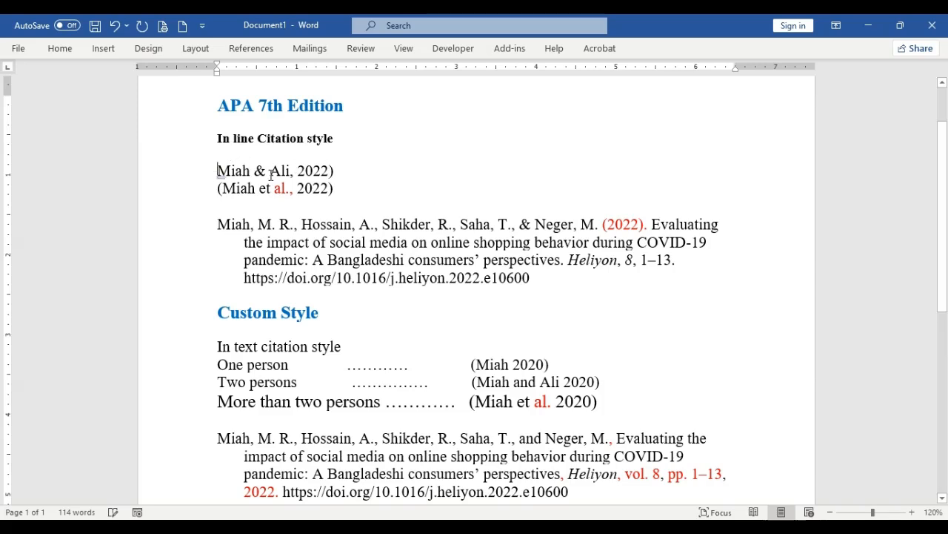
text(()
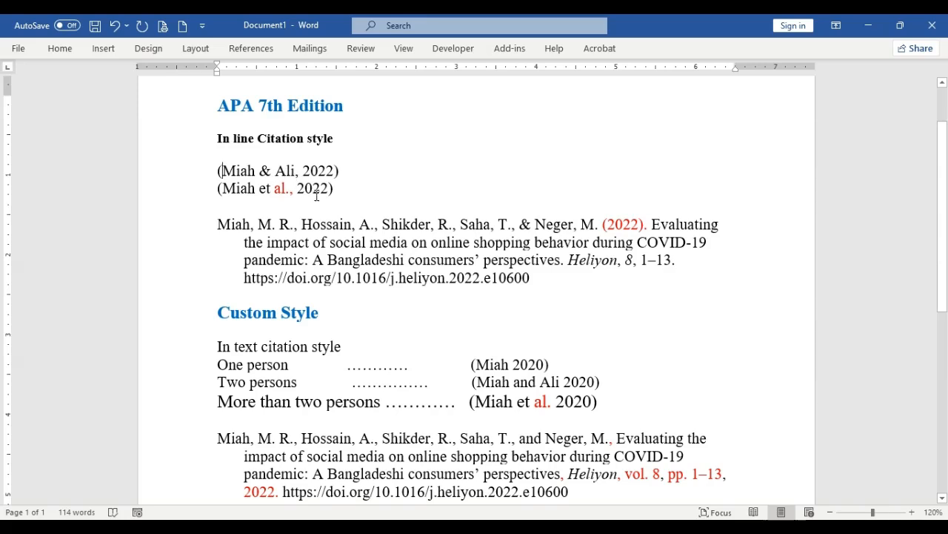
Step: Colour the word "and" red in the Custom Style two-person in-text citation
double_click(522, 380)
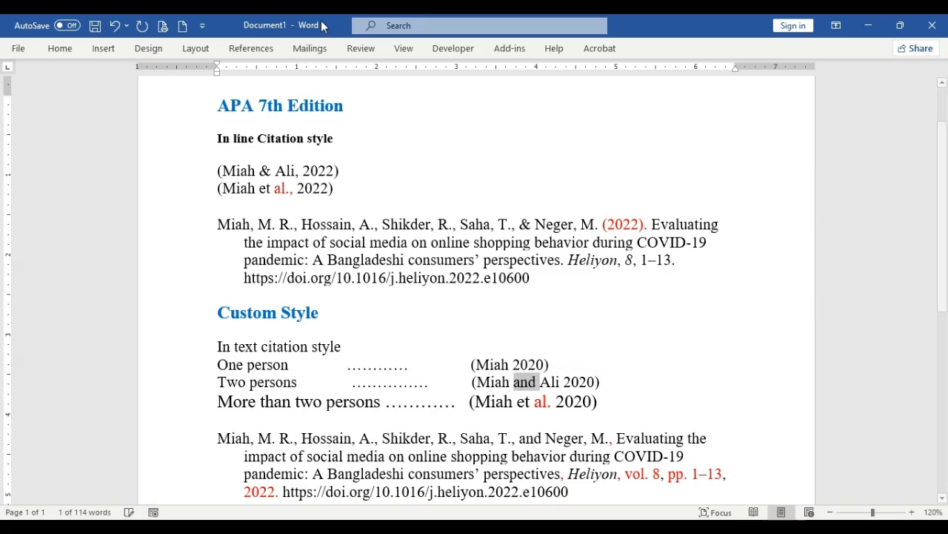
click(60, 48)
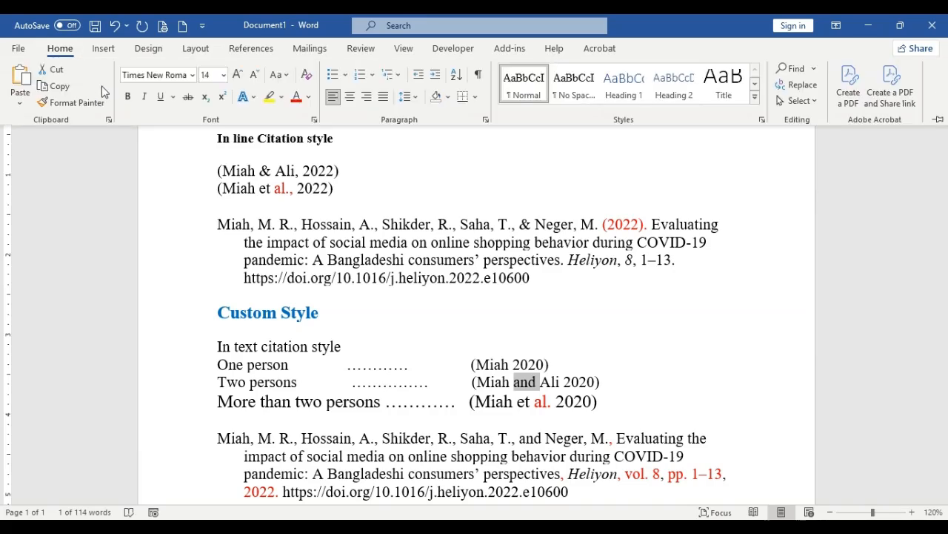
click(295, 97)
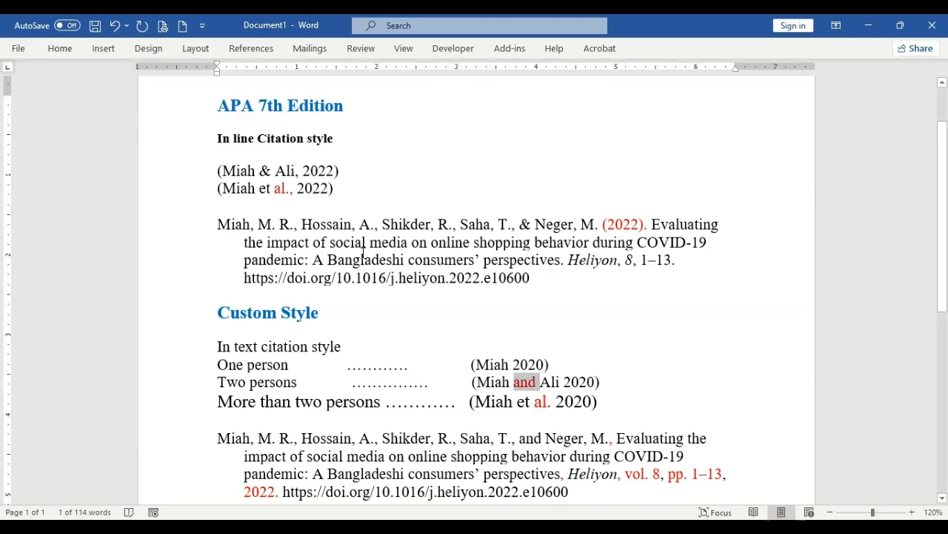
click(565, 371)
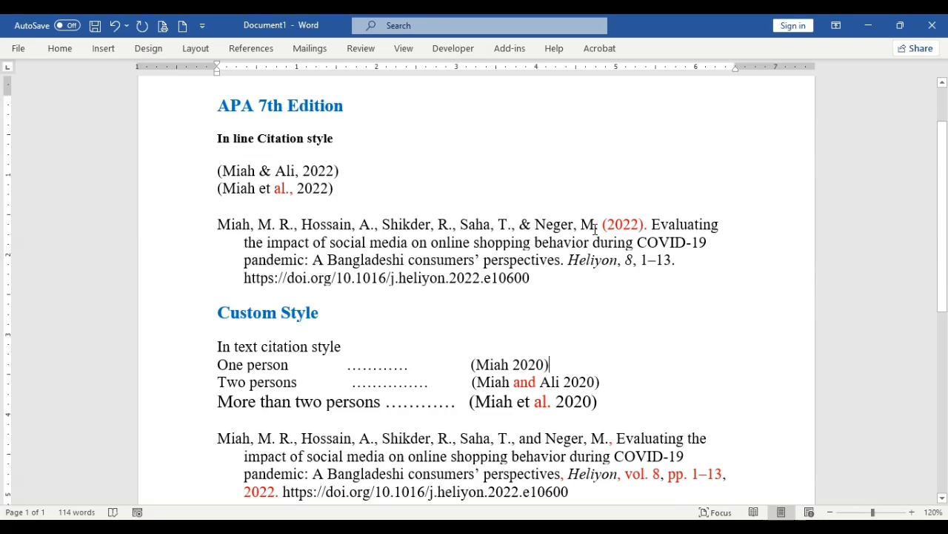
Step: Colour the ampersand in the APA reference and the word "and" in the Custom Style reference red
scroll(586, 226, down, 1)
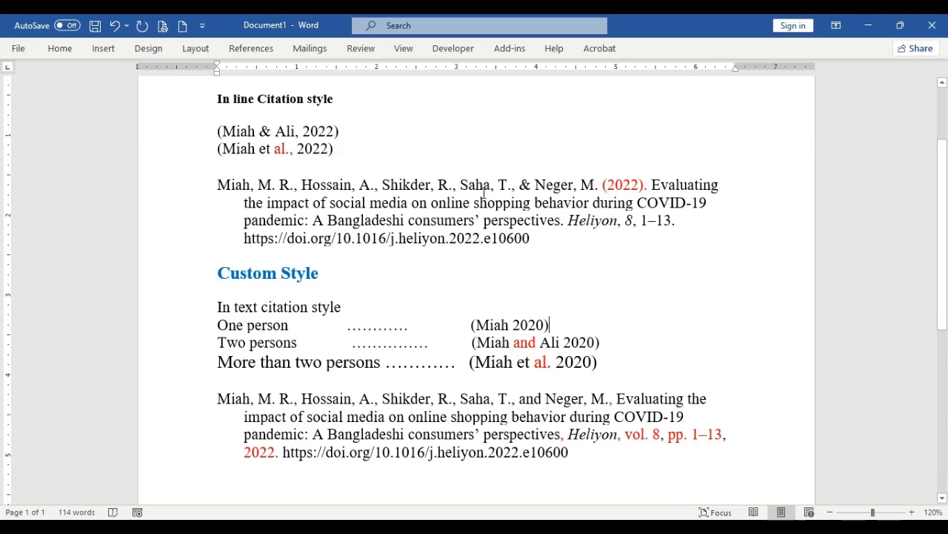
double_click(522, 185)
click(612, 160)
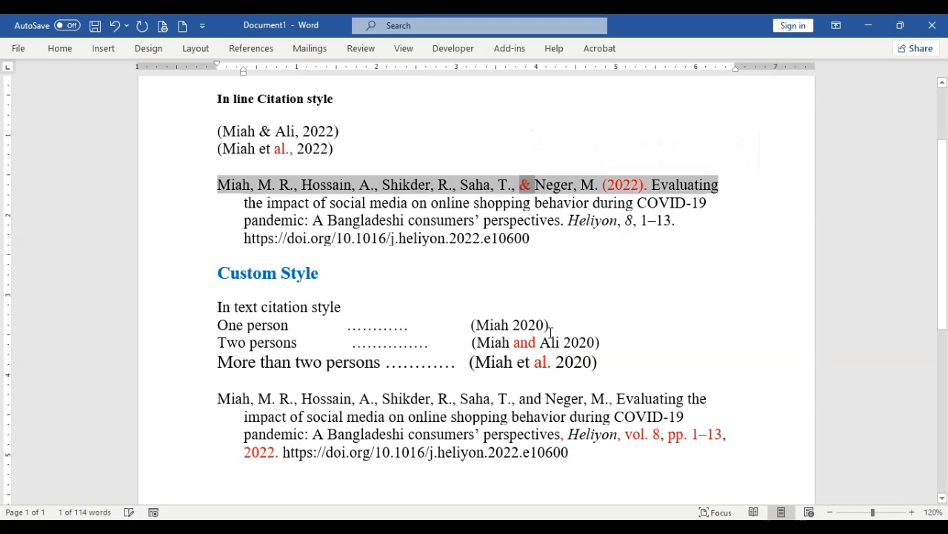
click(597, 256)
double_click(529, 399)
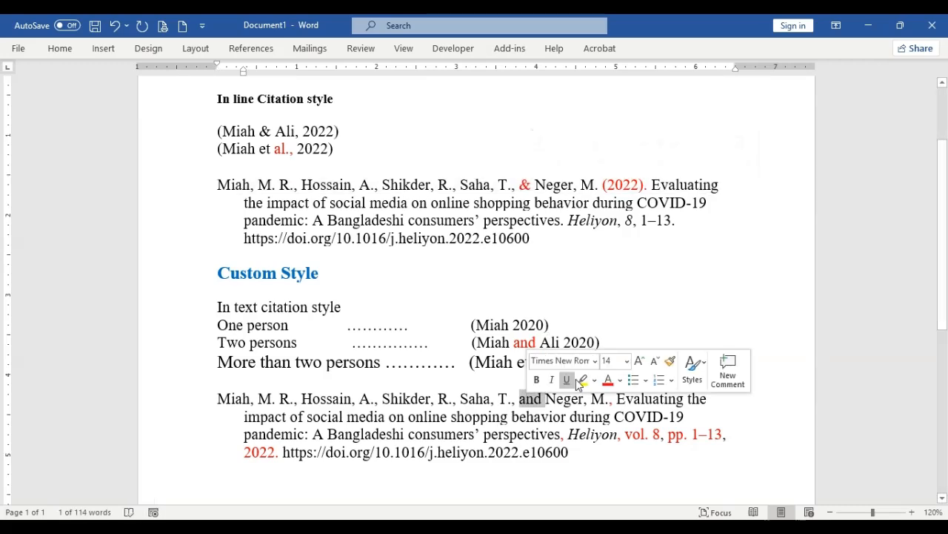
click(549, 400)
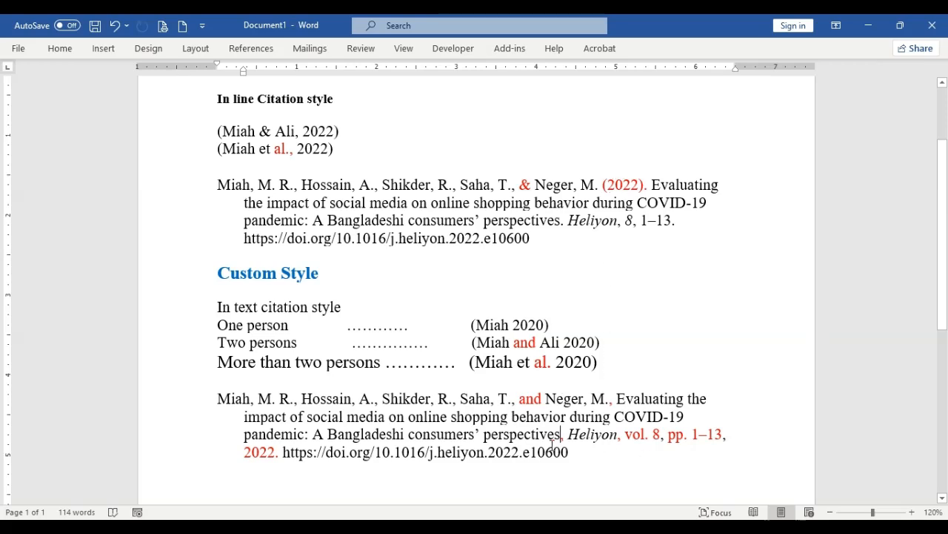
Step: Colour the periods after the last author's initial and after the article title red in the APA reference
click(269, 453)
triple_click(597, 186)
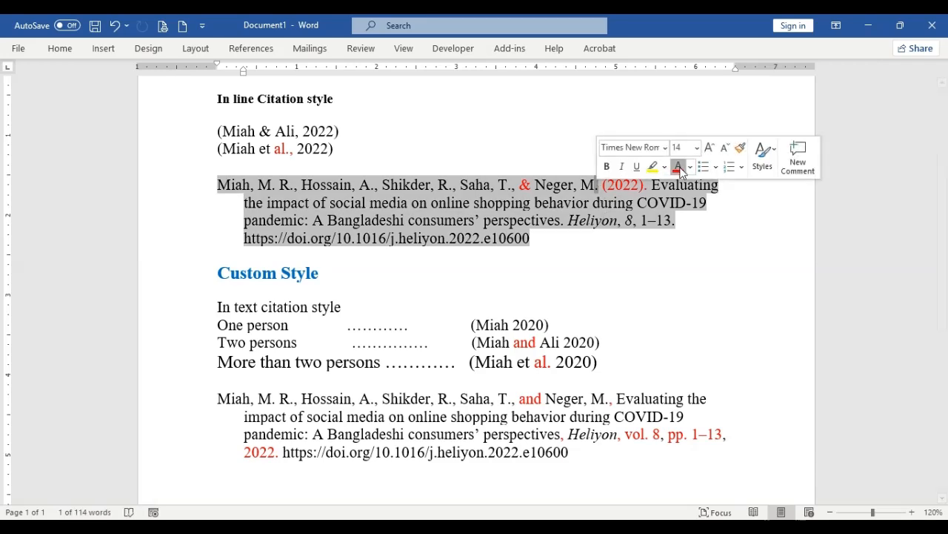
click(627, 288)
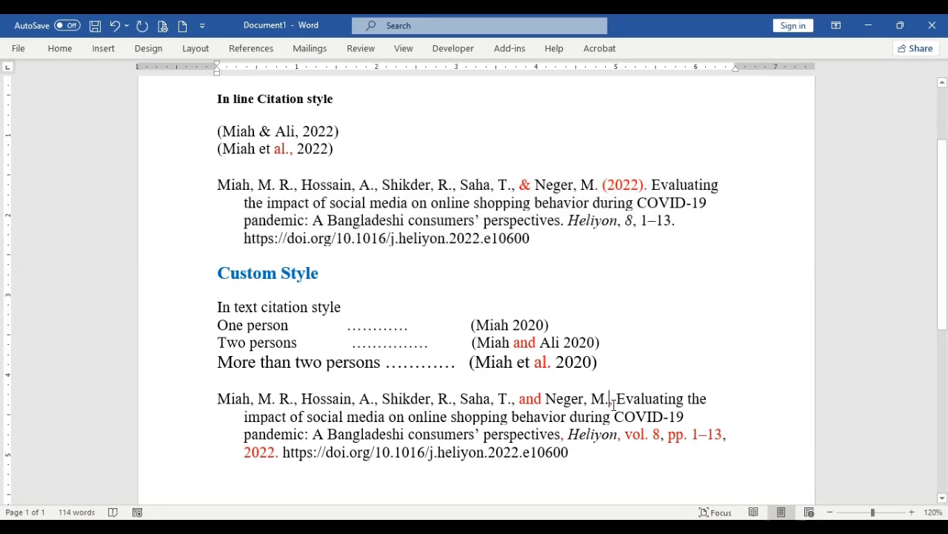
drag(614, 404, 608, 404)
click(611, 320)
drag(566, 222, 561, 222)
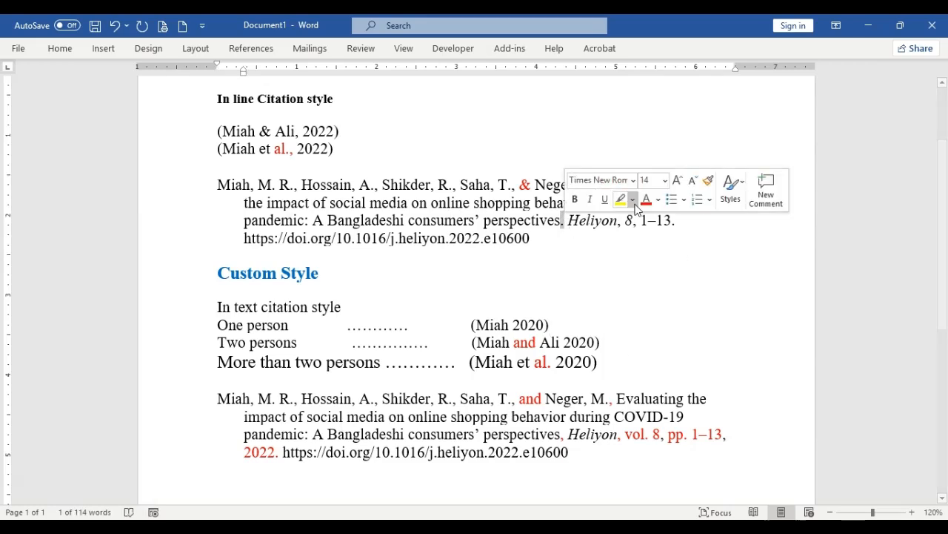
click(646, 201)
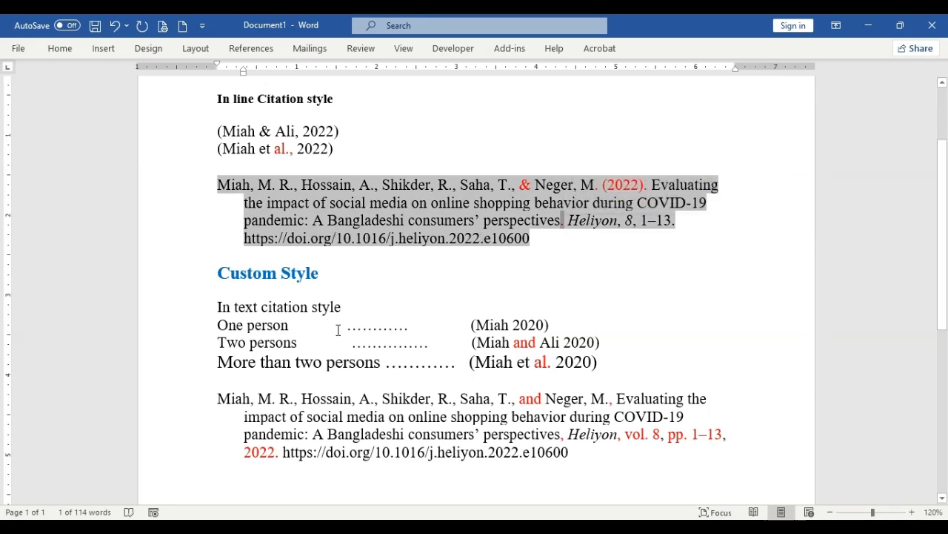
click(581, 267)
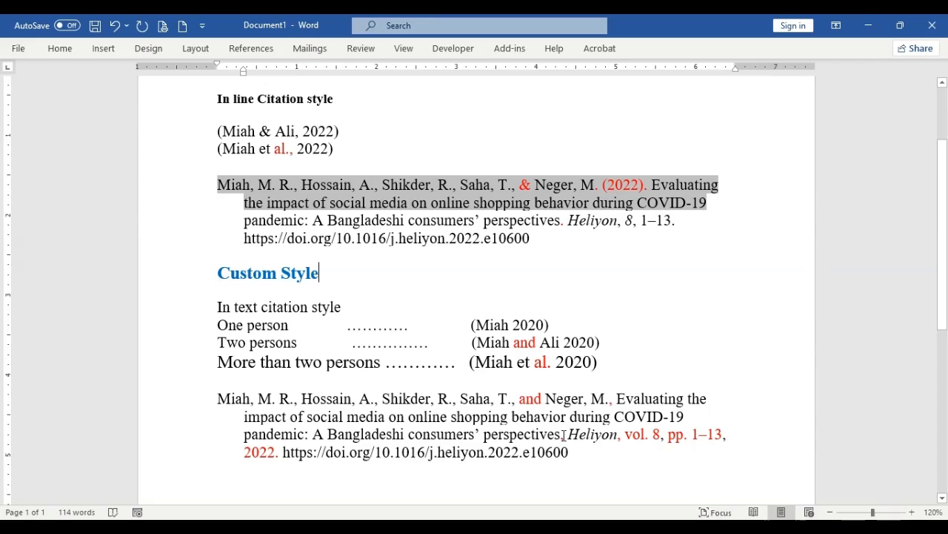
click(586, 448)
Step: Switch to Mendeley Desktop and open the installed American Psychological Association 7th edition citation style for editing
key(alt+Tab)
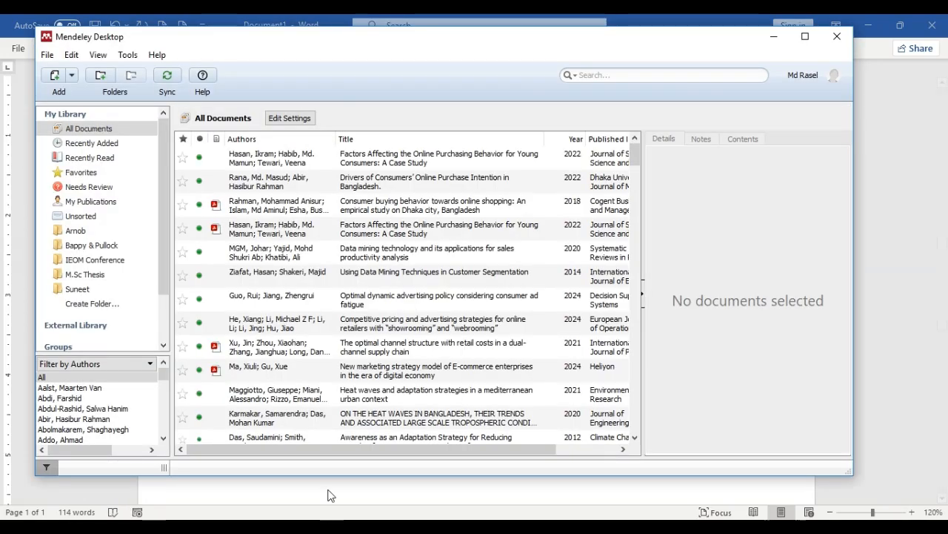
click(99, 56)
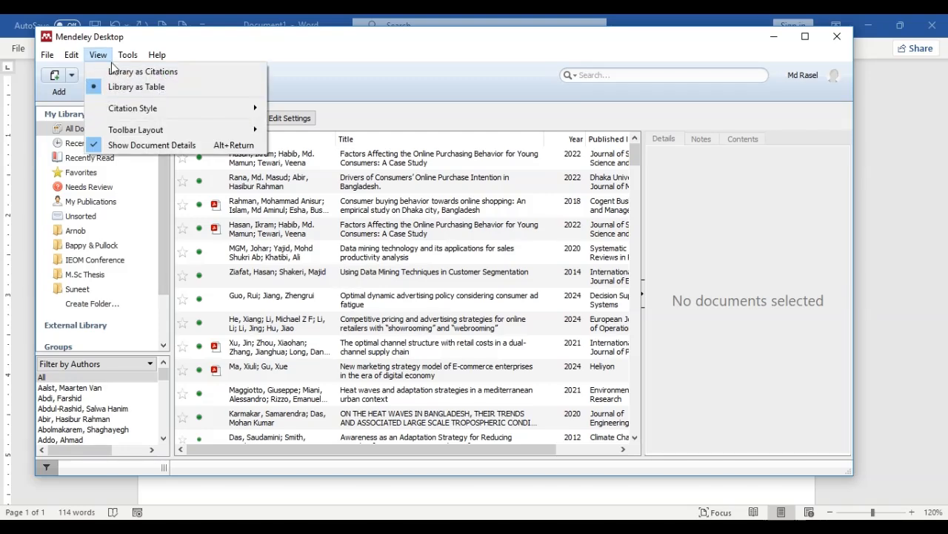
mouse_move(169, 113)
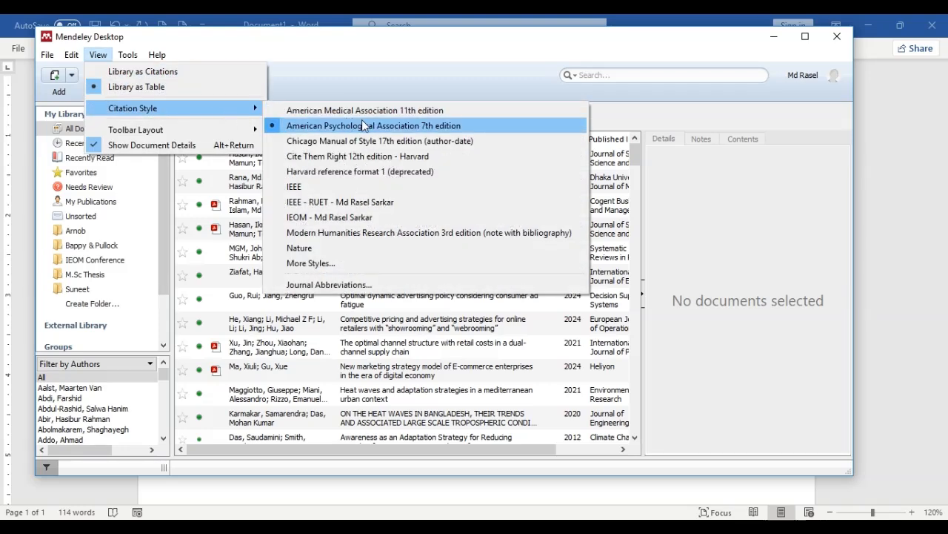
click(330, 262)
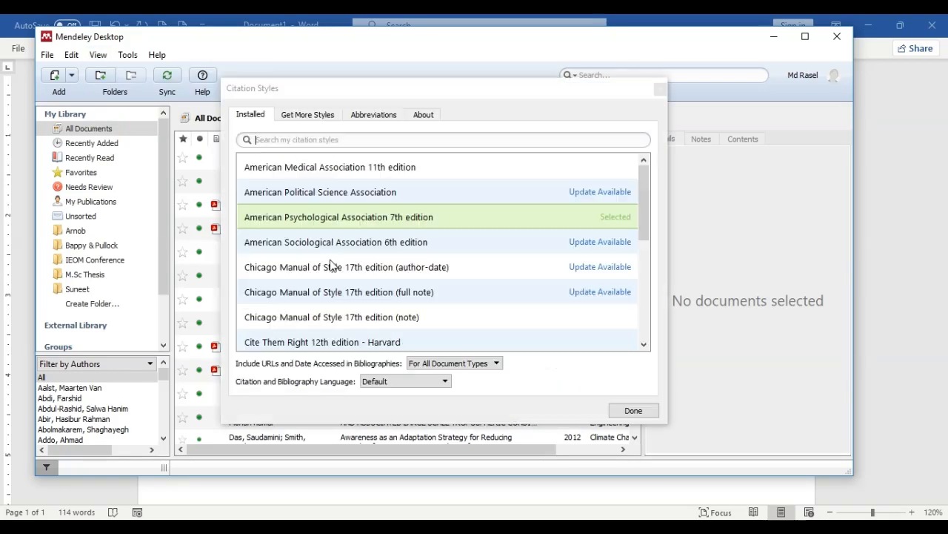
right_click(430, 216)
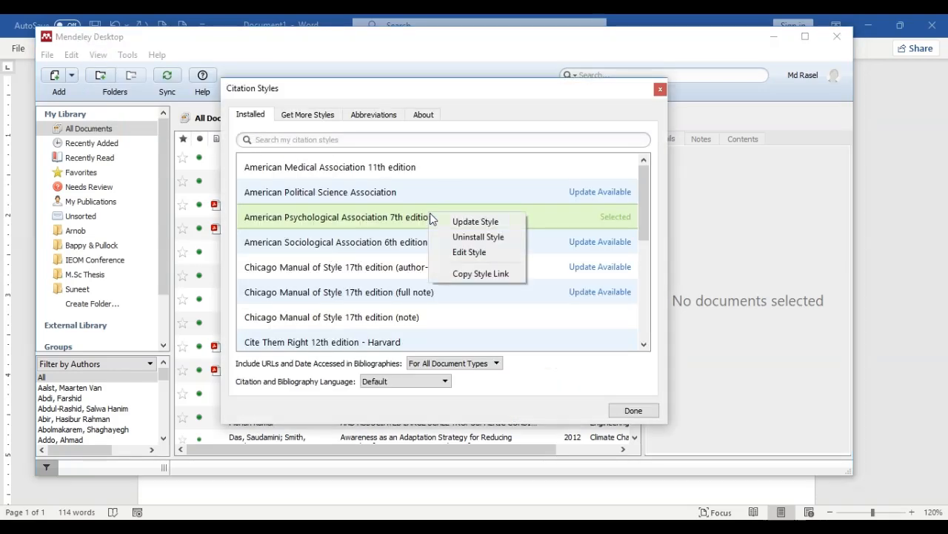
click(463, 254)
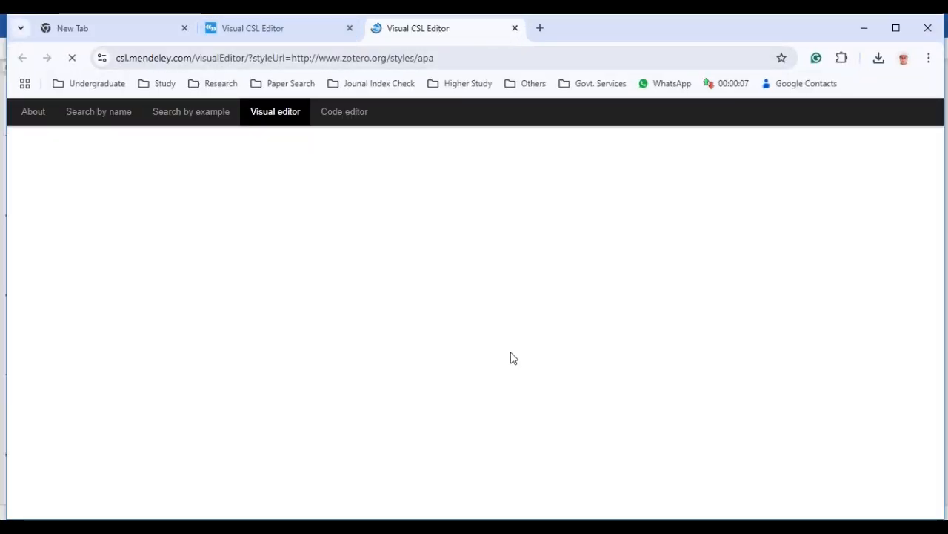
Step: Close the extra editor tab and create a new style based on American Psychological Association 7th edition with the ID apa-2
click(349, 28)
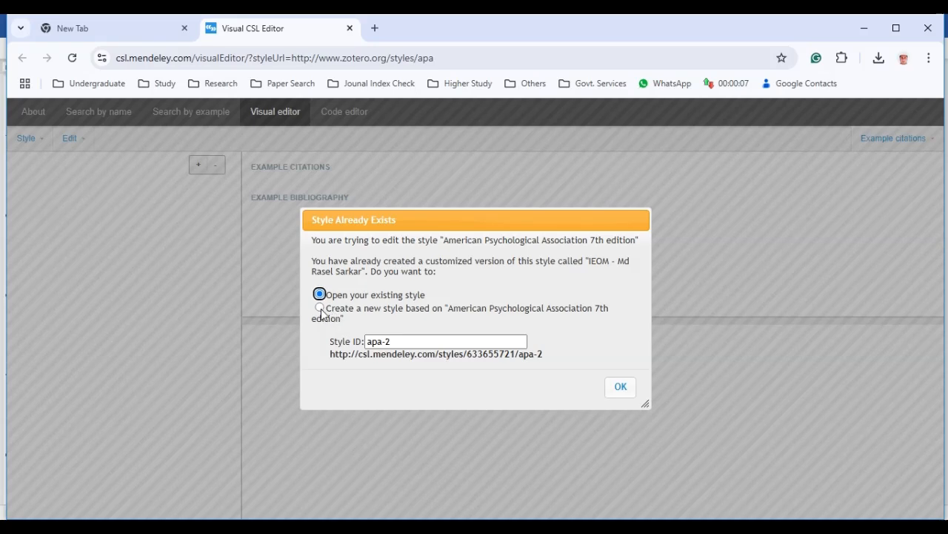
click(319, 308)
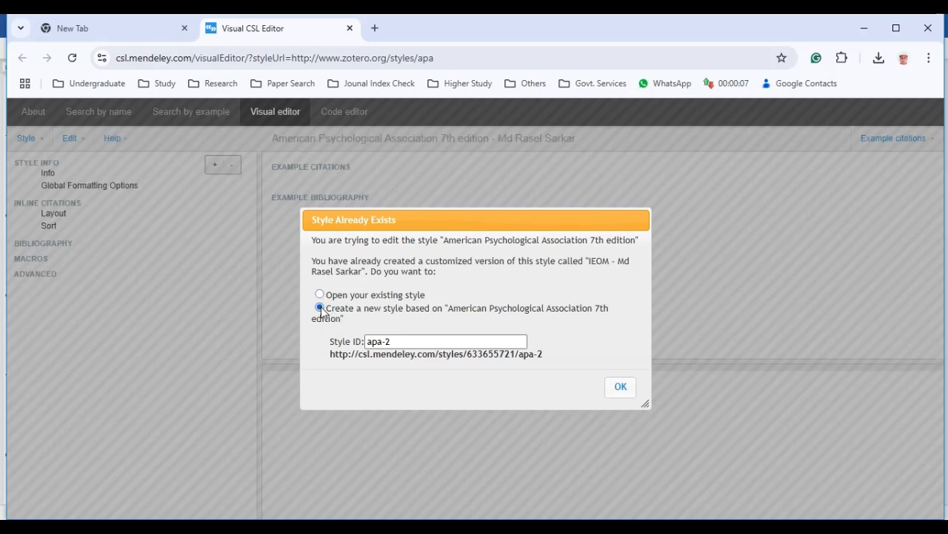
click(626, 390)
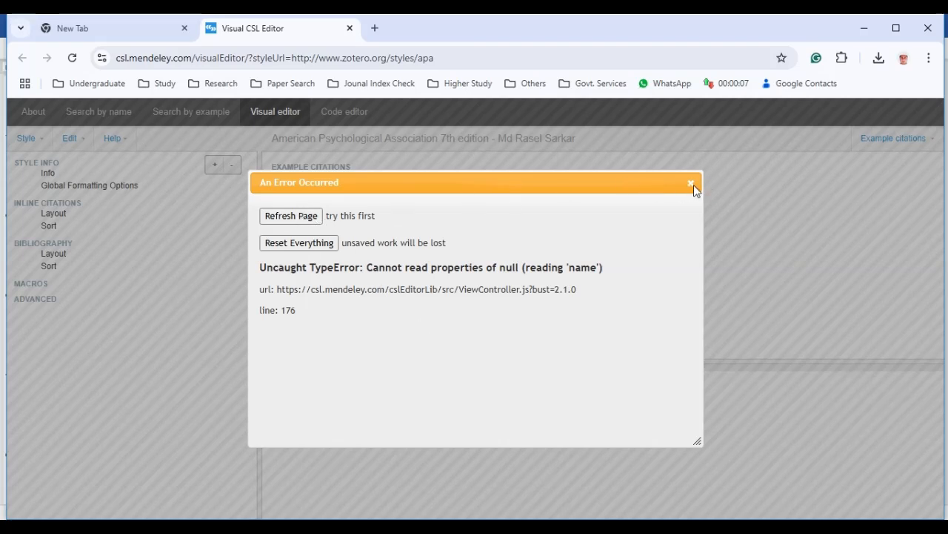
click(283, 221)
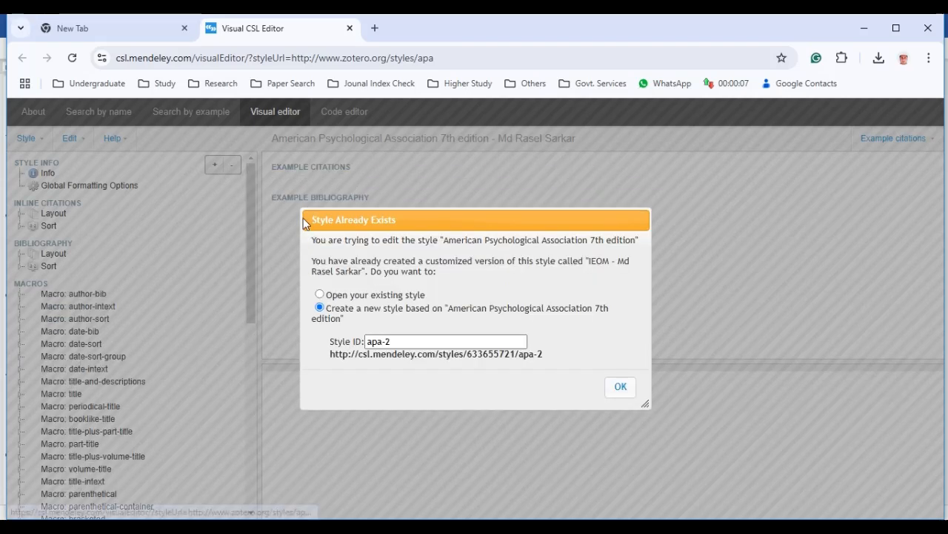
click(621, 388)
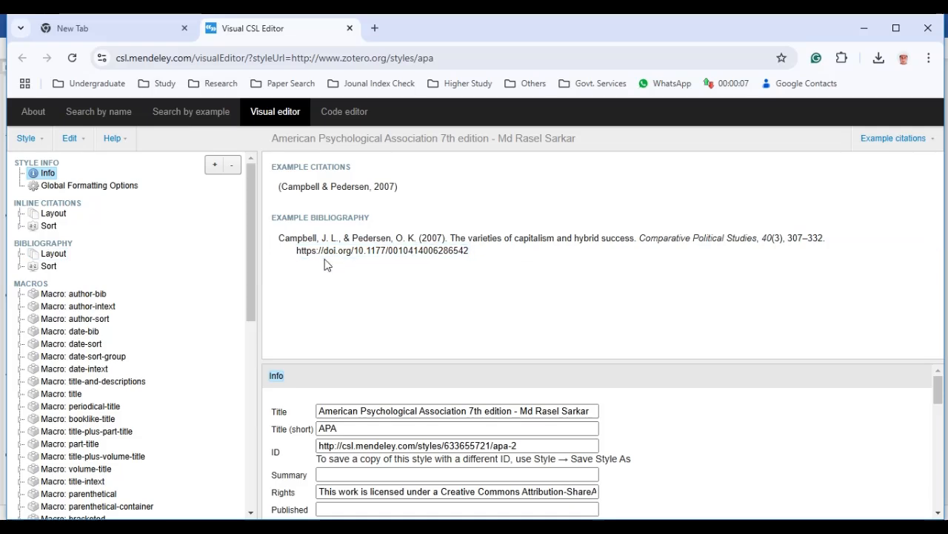
click(43, 143)
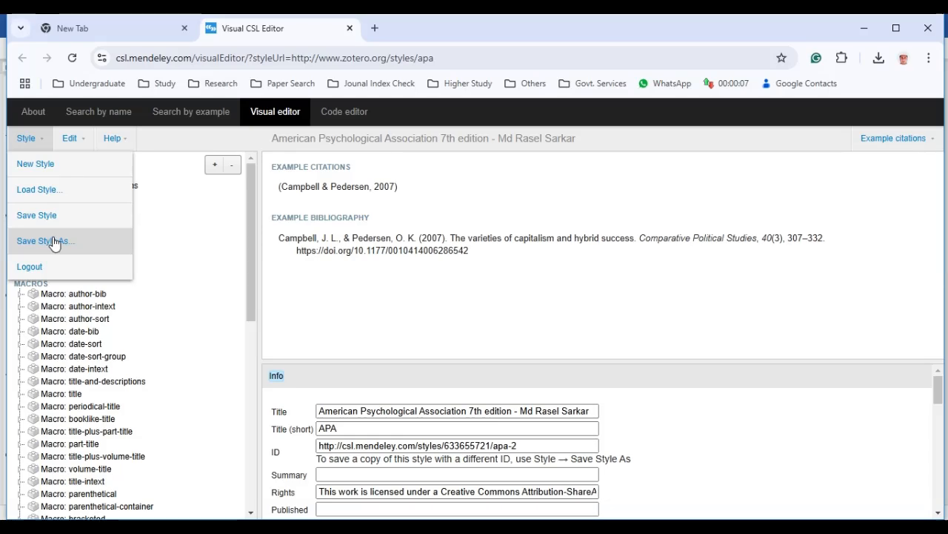
click(77, 244)
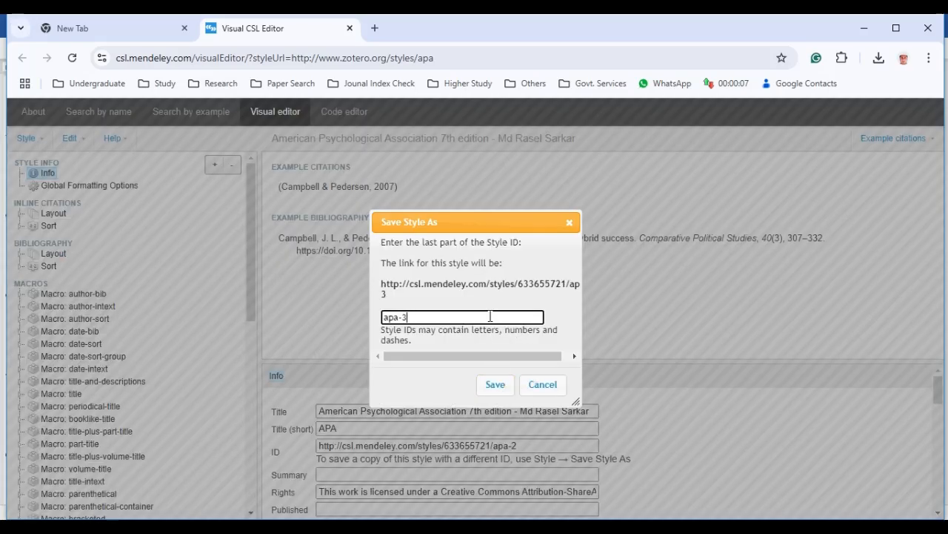
click(544, 384)
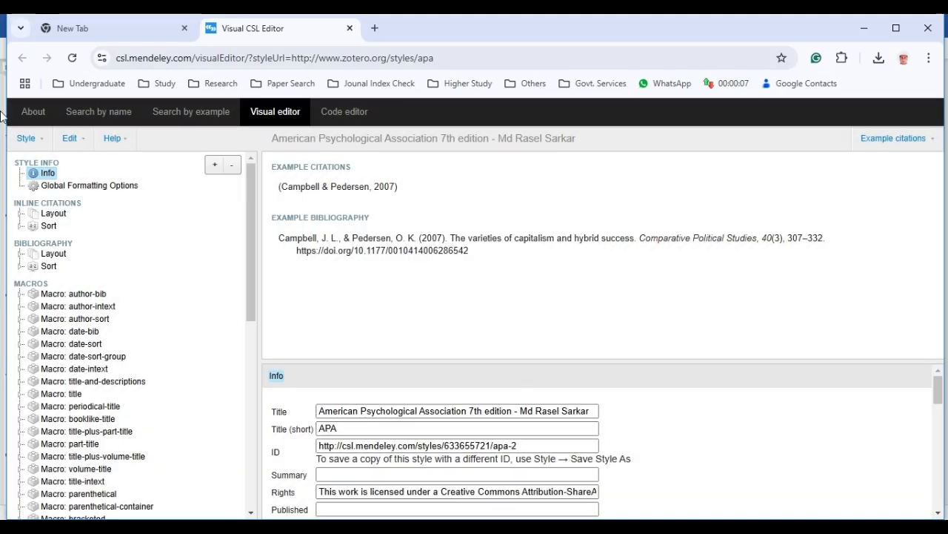
Step: Reload the visual editor and create a new style based on American Psychological Association 7th edition with the ID apa-2
click(39, 120)
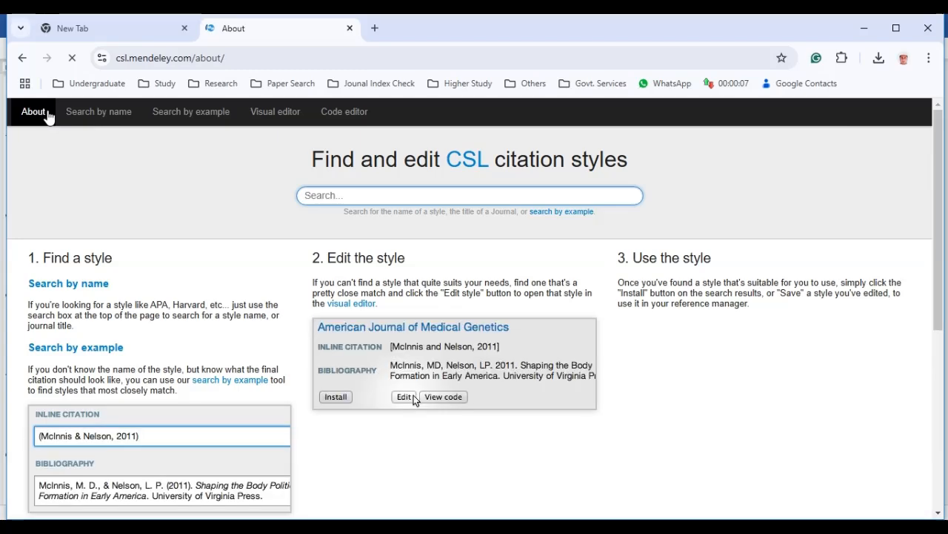
click(23, 58)
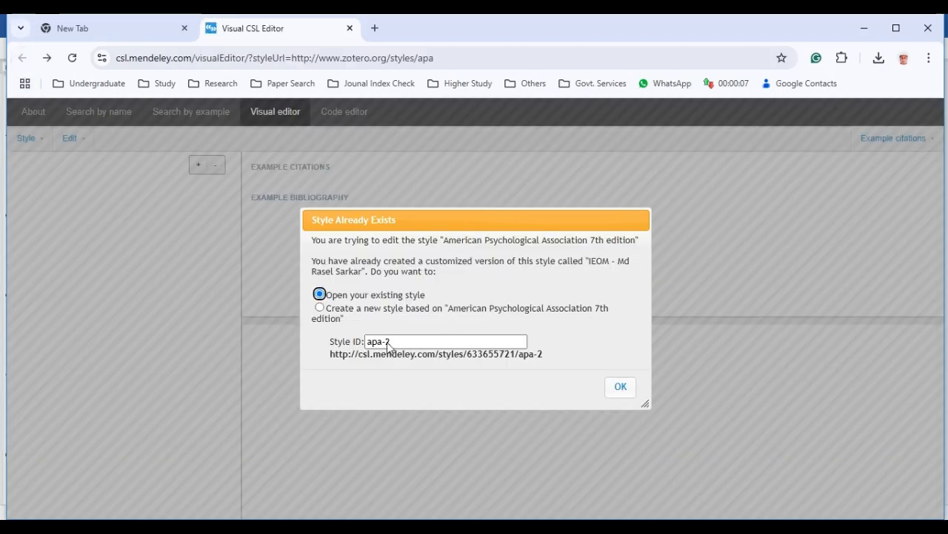
click(320, 307)
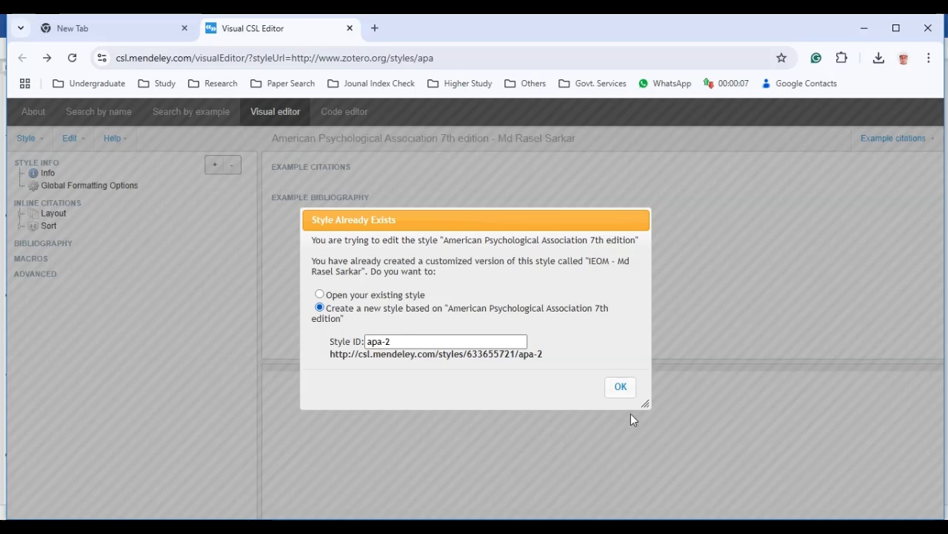
click(622, 393)
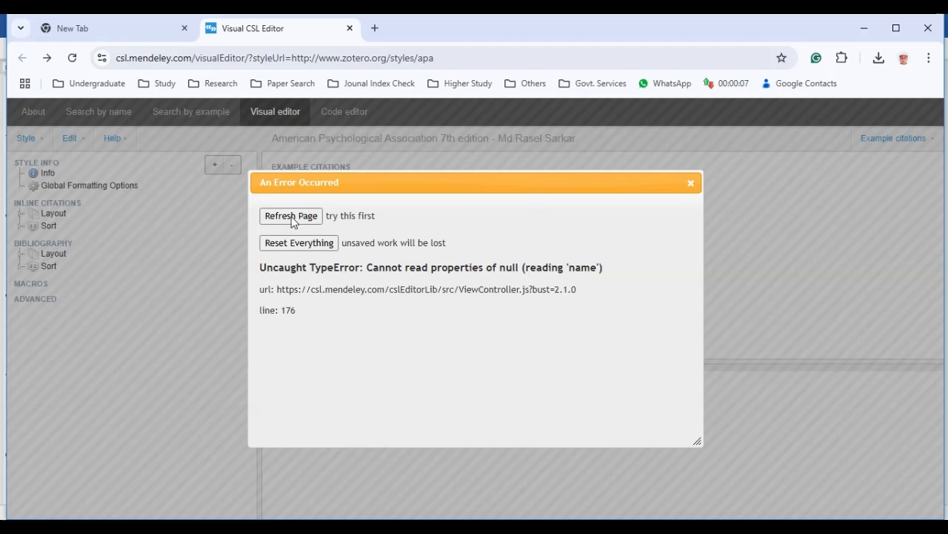
click(691, 185)
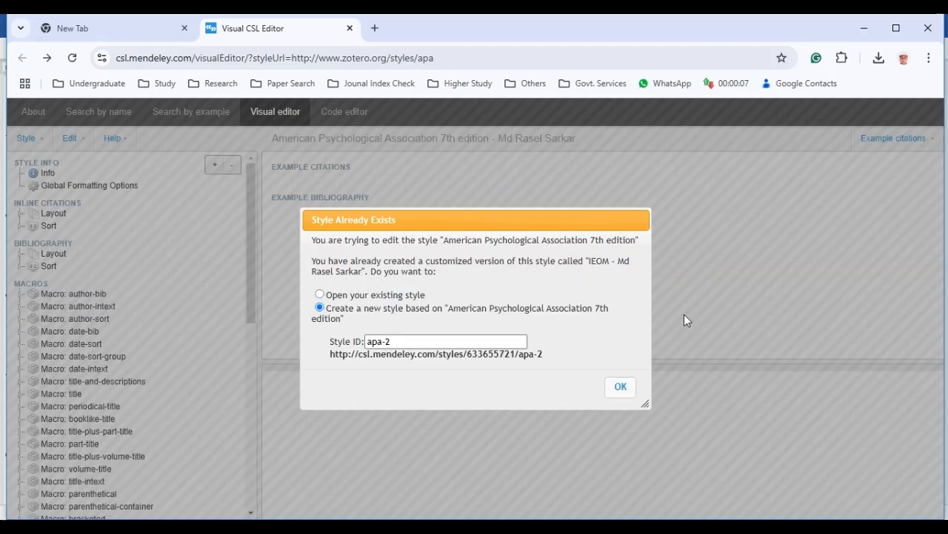
click(626, 391)
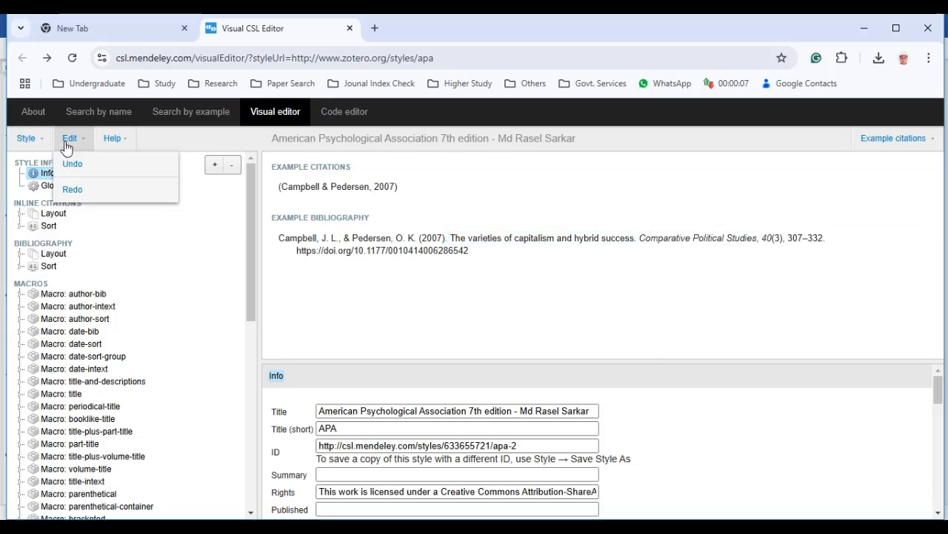
Step: Save the new style, close the Citation Styles dialog in Mendeley Desktop and return to the Visual CSL Editor
click(39, 139)
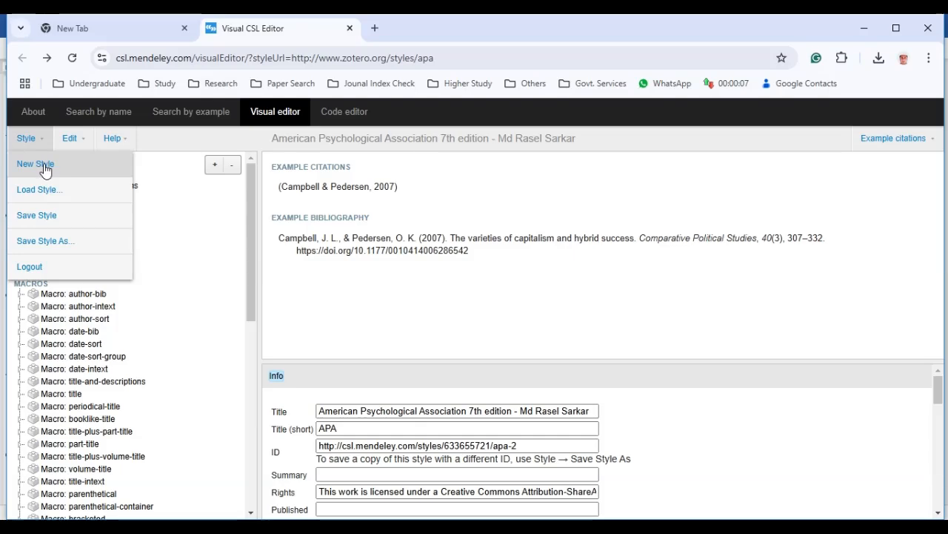
click(55, 220)
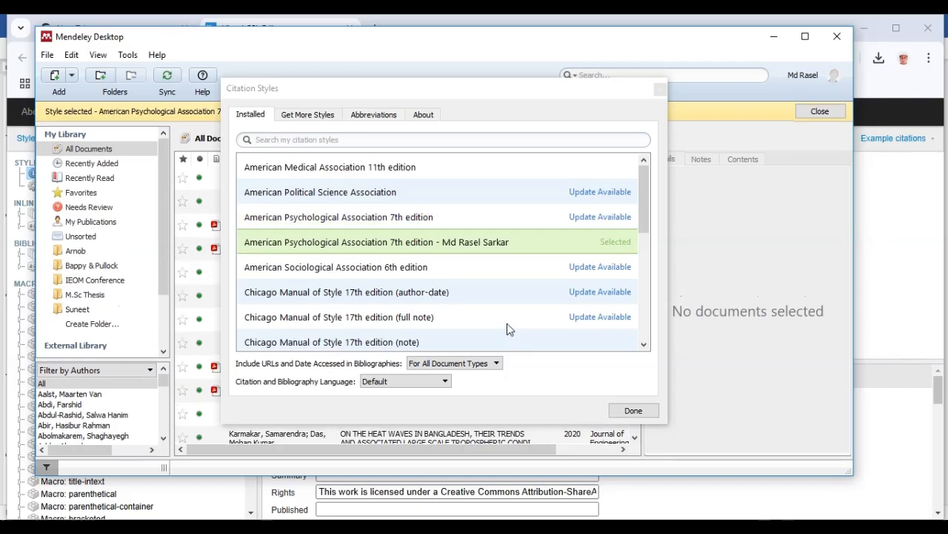
click(632, 412)
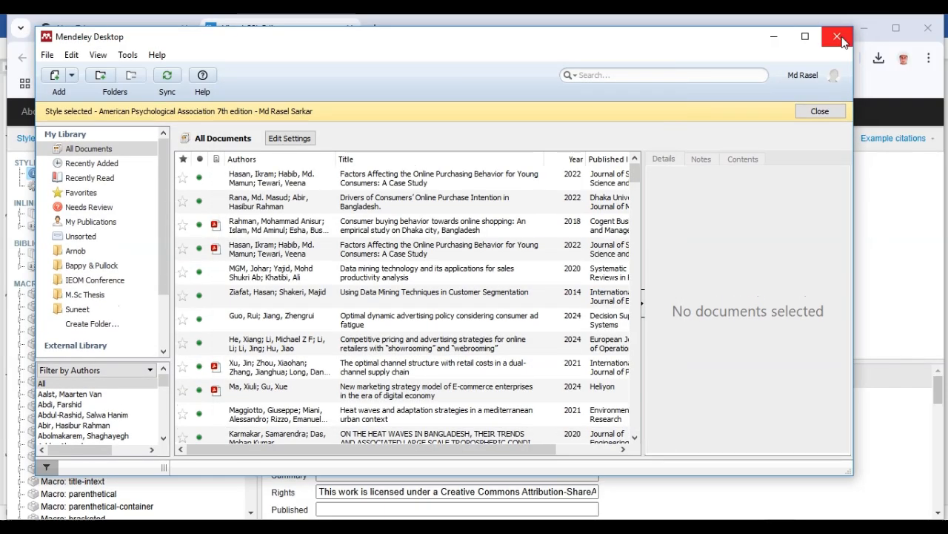
click(773, 37)
click(364, 157)
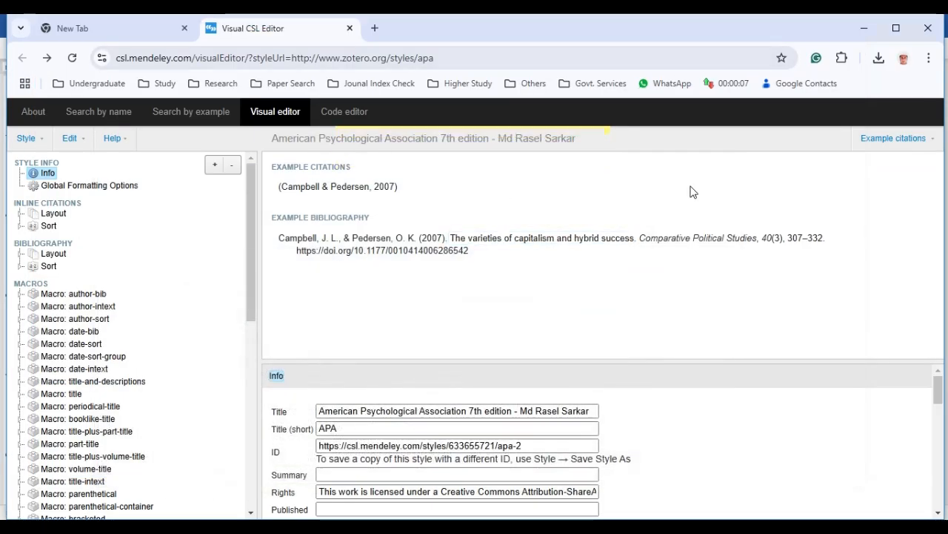
click(428, 141)
click(429, 143)
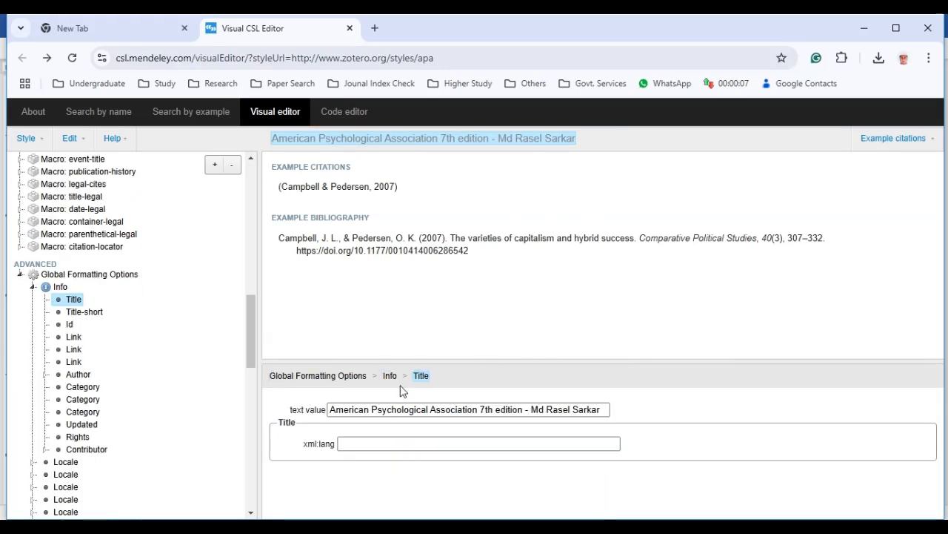
scroll(52, 251, up, 5)
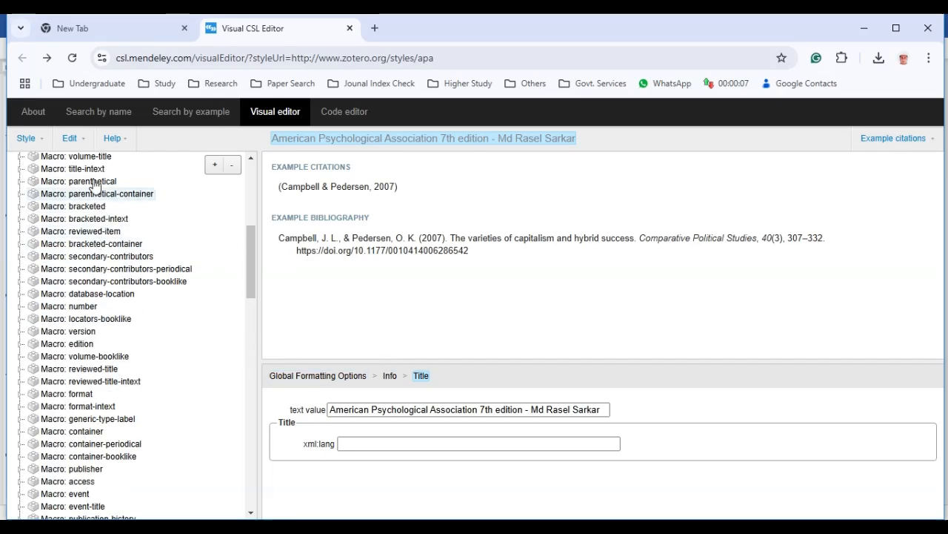
click(26, 137)
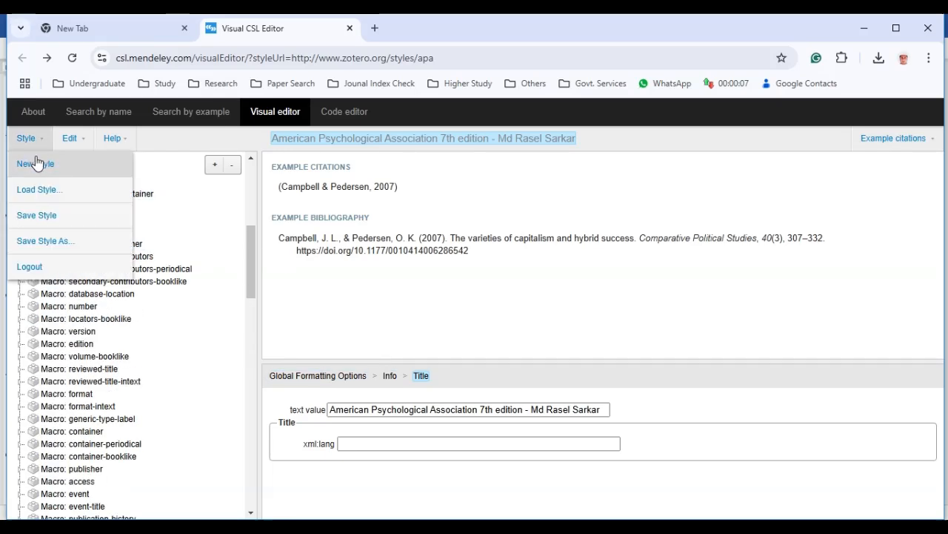
click(95, 176)
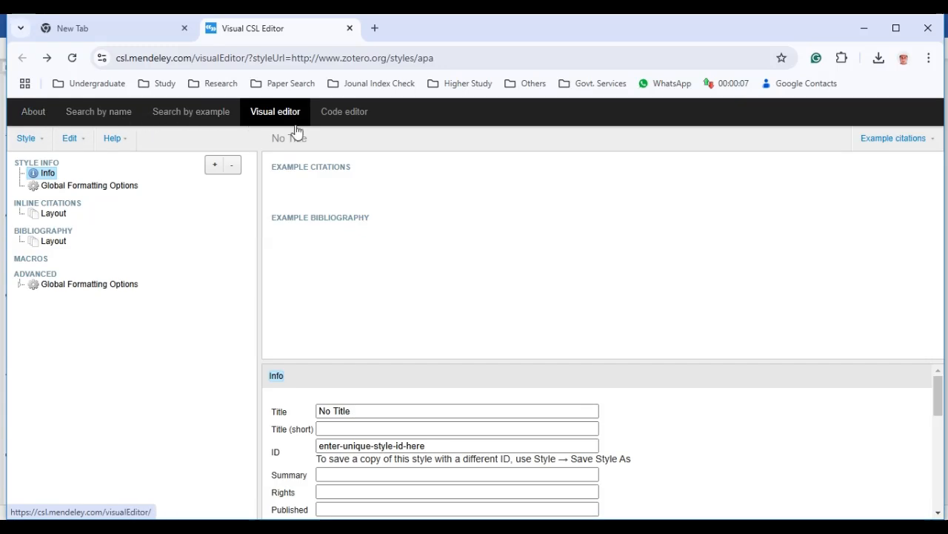
click(47, 58)
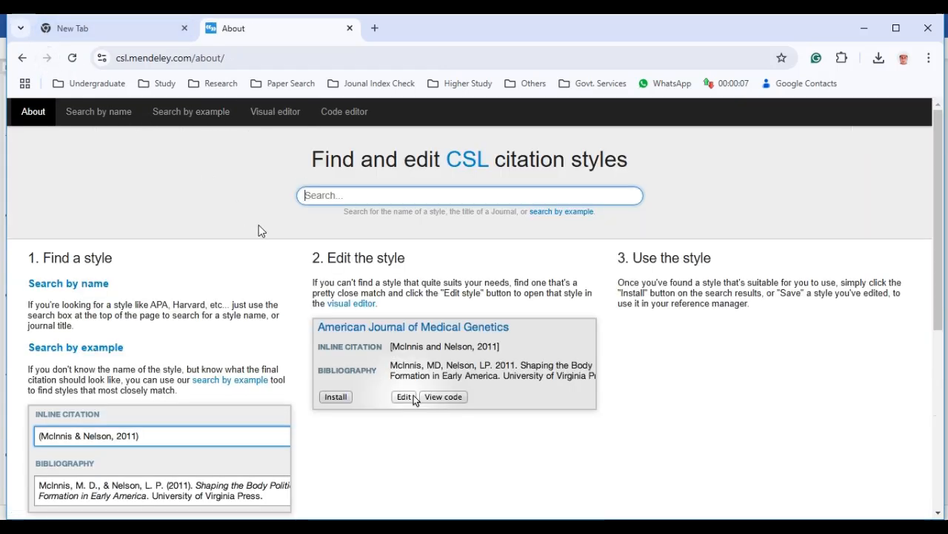
Step: Return to the visual editor and create a new style based on American Psychological Association 7th edition with the ID apa-3
click(23, 59)
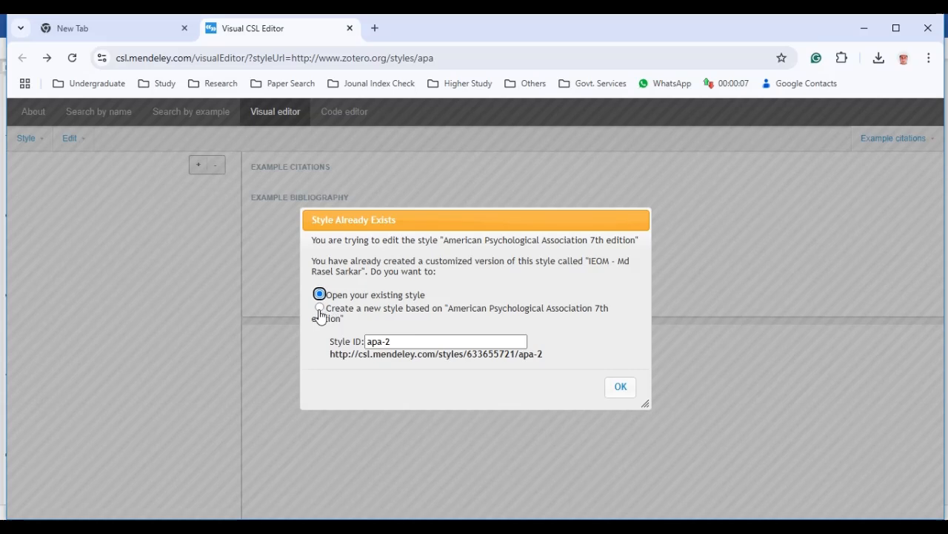
click(319, 307)
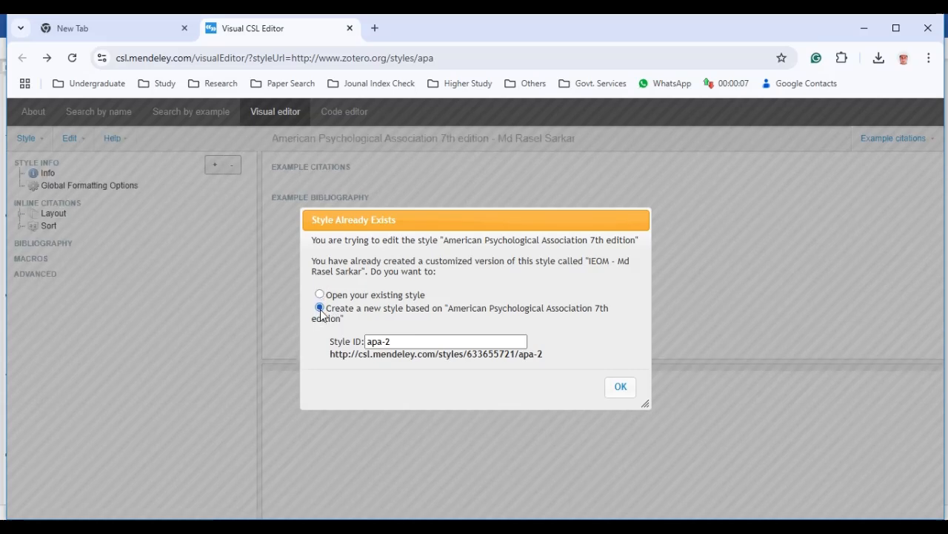
click(621, 390)
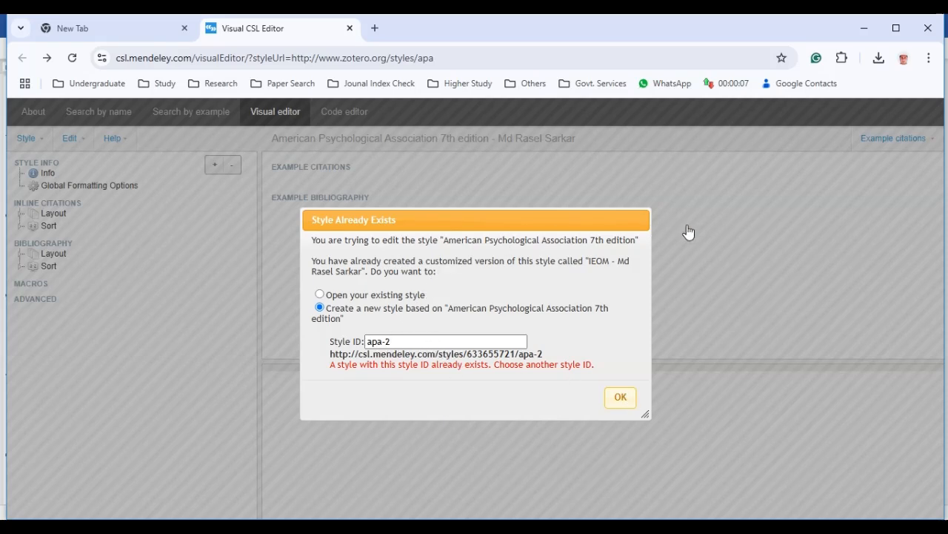
click(451, 342)
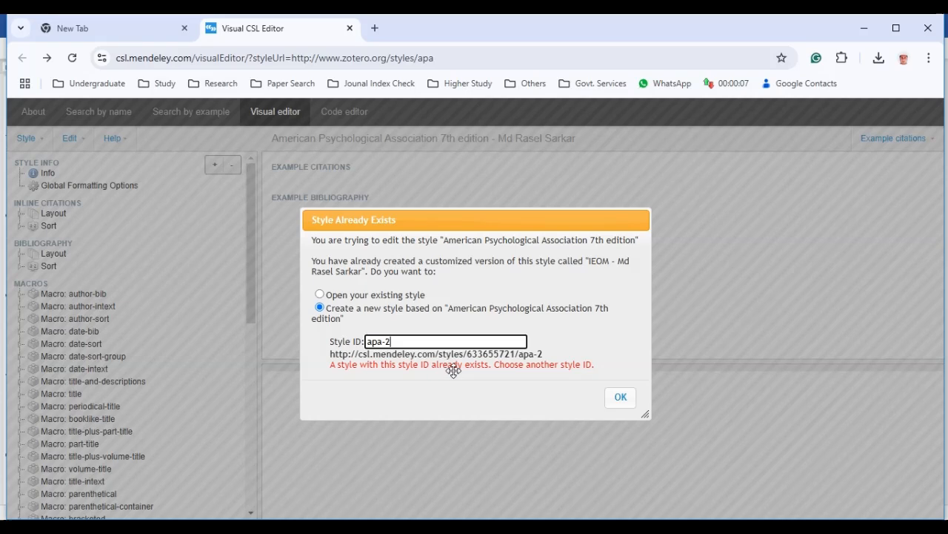
key(BackSpace)
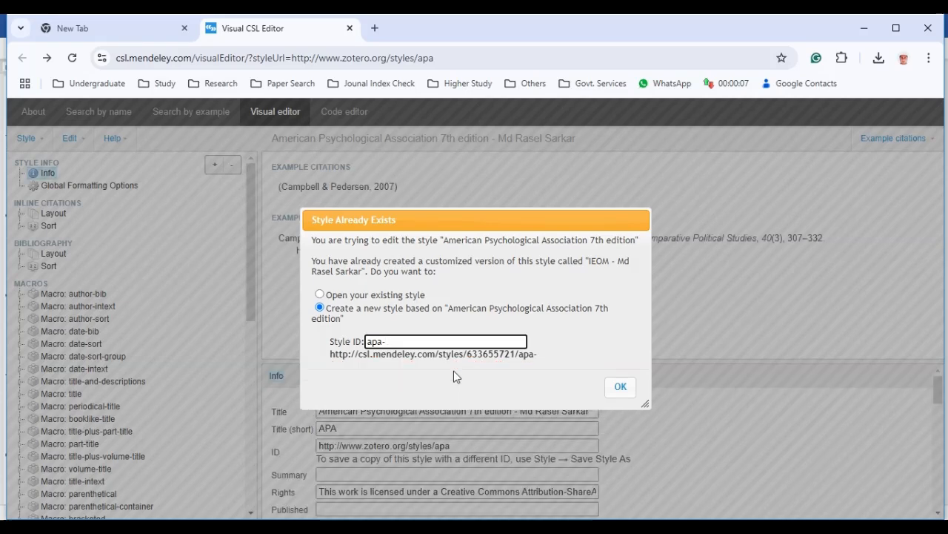
text(e)
click(621, 387)
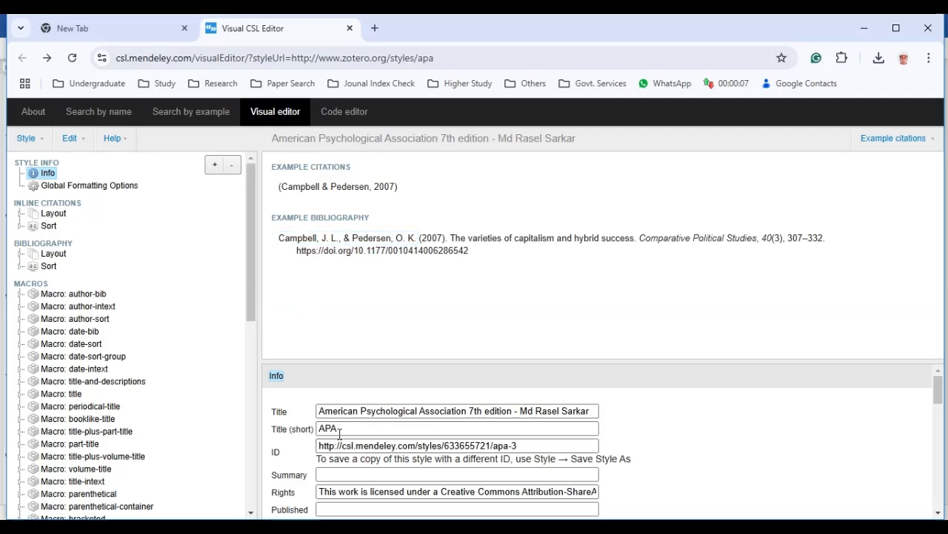
Step: Replace the American Psychological Association 7th edition part of the style title with IEOM and set the short title to APA 7th edition
drag(319, 411, 513, 412)
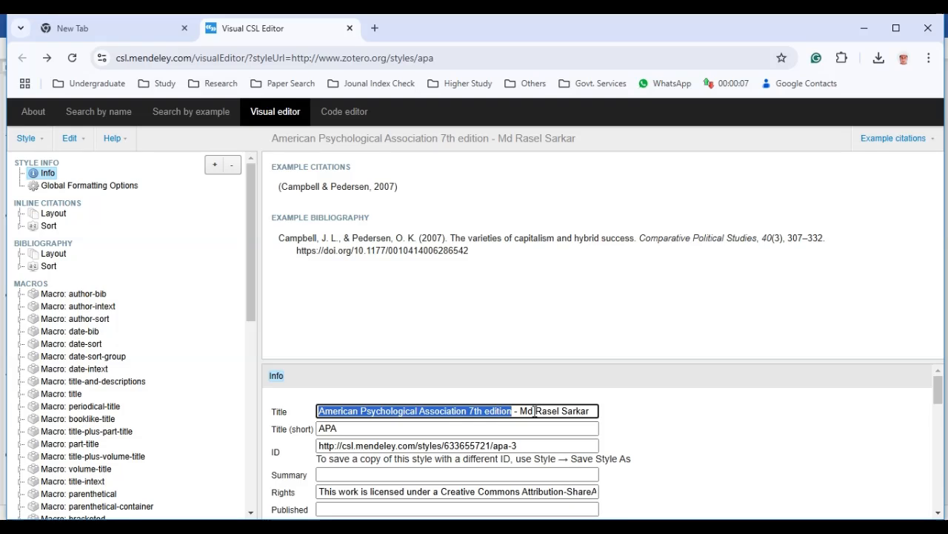
key(BackSpace)
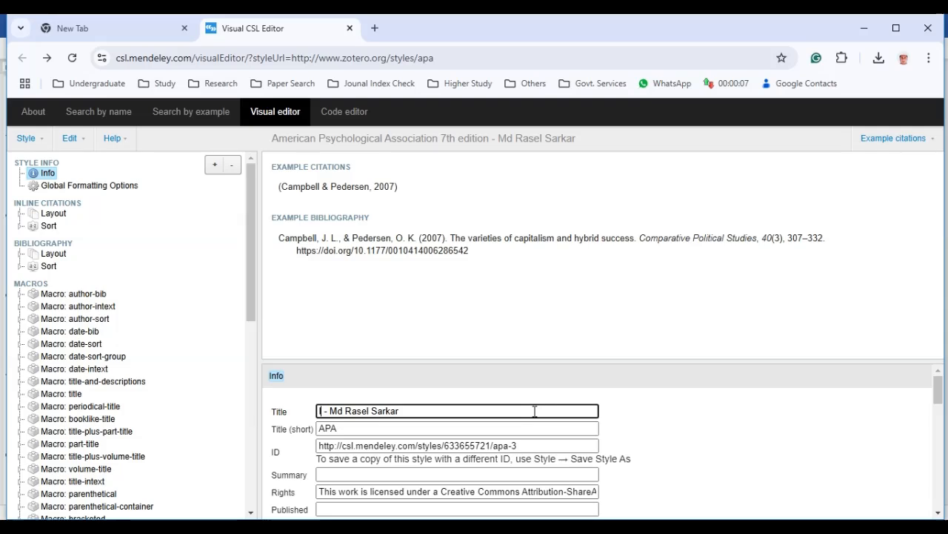
text(IEOM)
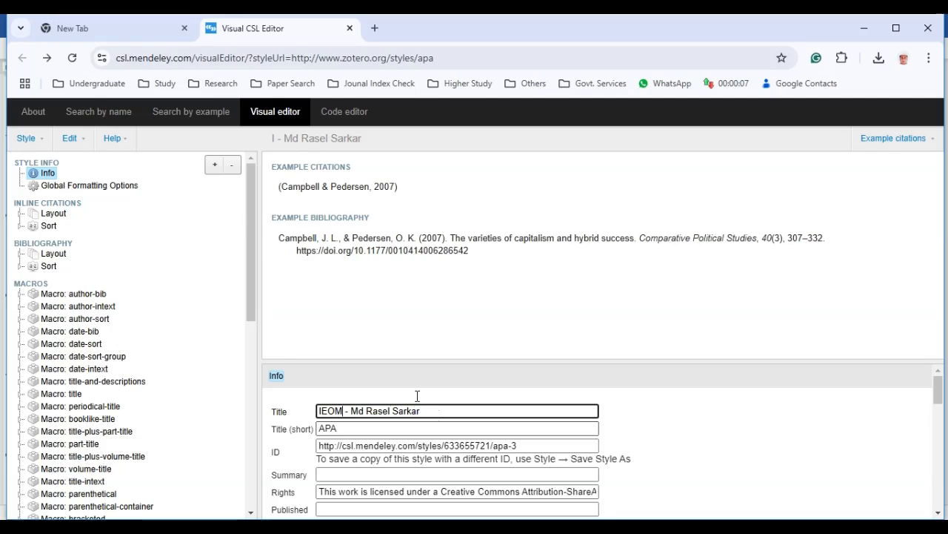
scroll(355, 415, down, 1)
scroll(356, 426, up, 1)
click(356, 429)
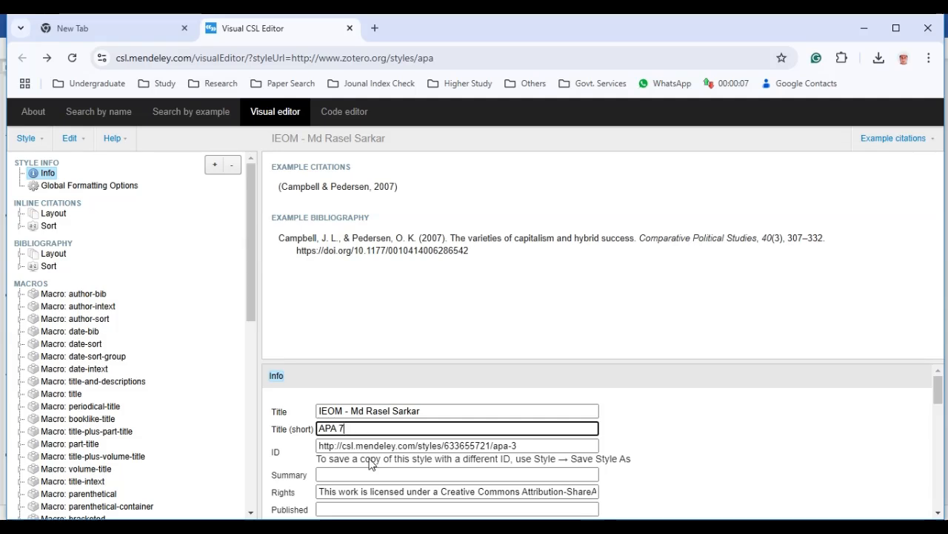
text(7th edition)
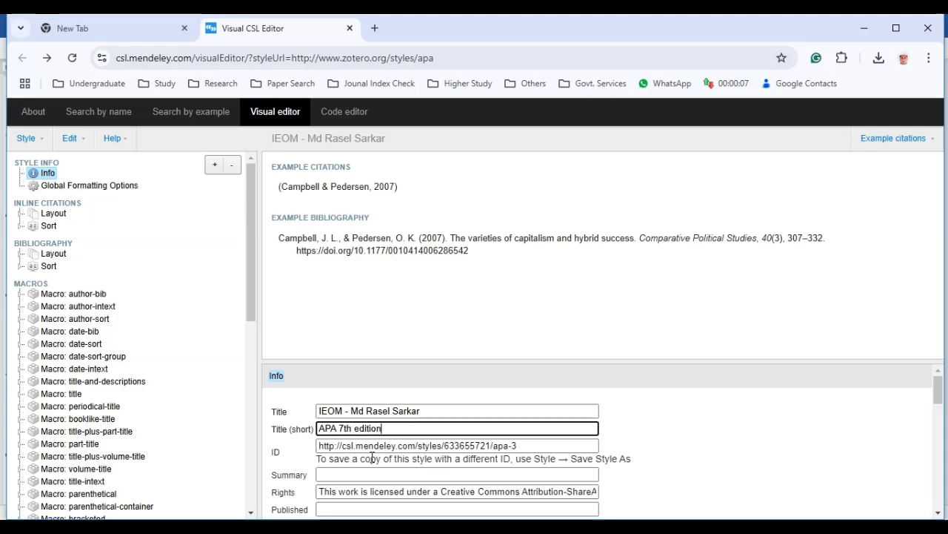
scroll(451, 434, down, 10)
scroll(446, 407, up, 10)
click(422, 324)
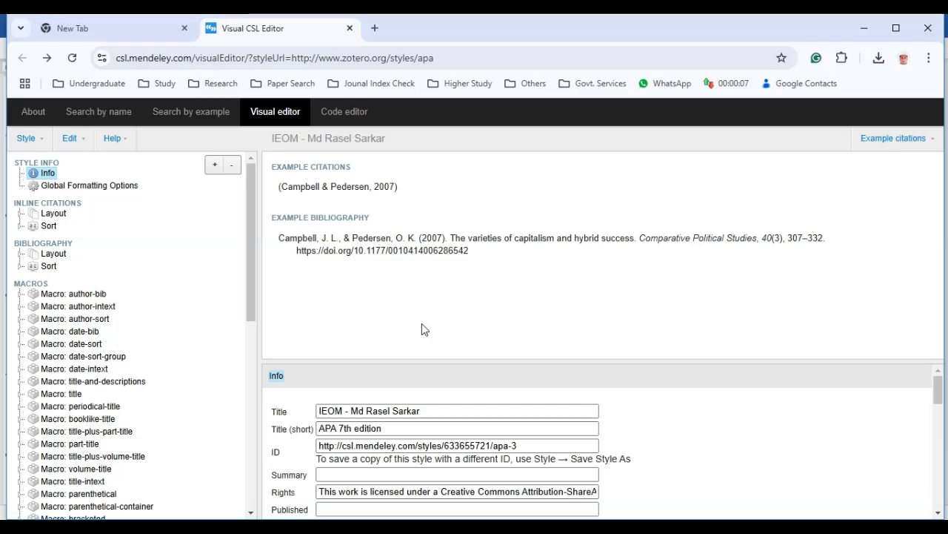
Step: Remove the opening parenthesis used as the prefix in the inline citations layout
click(315, 186)
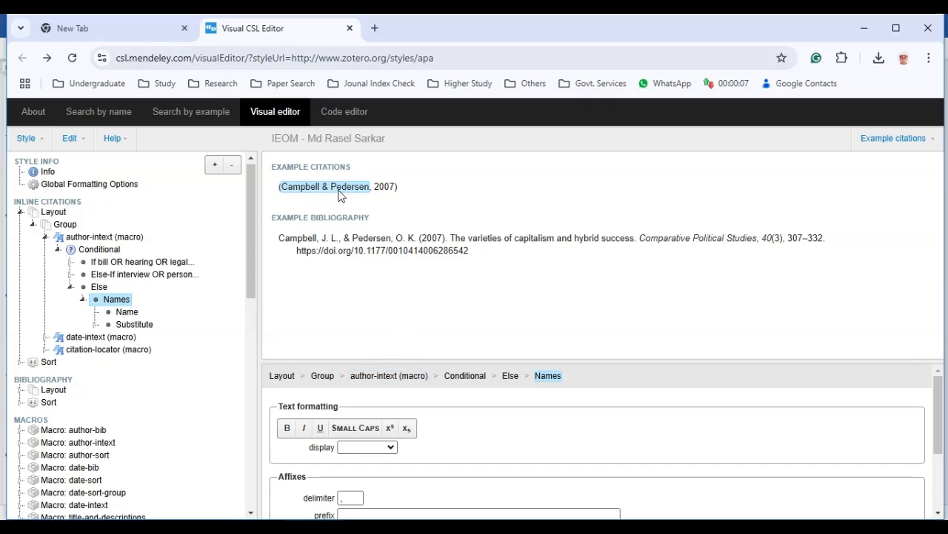
click(50, 205)
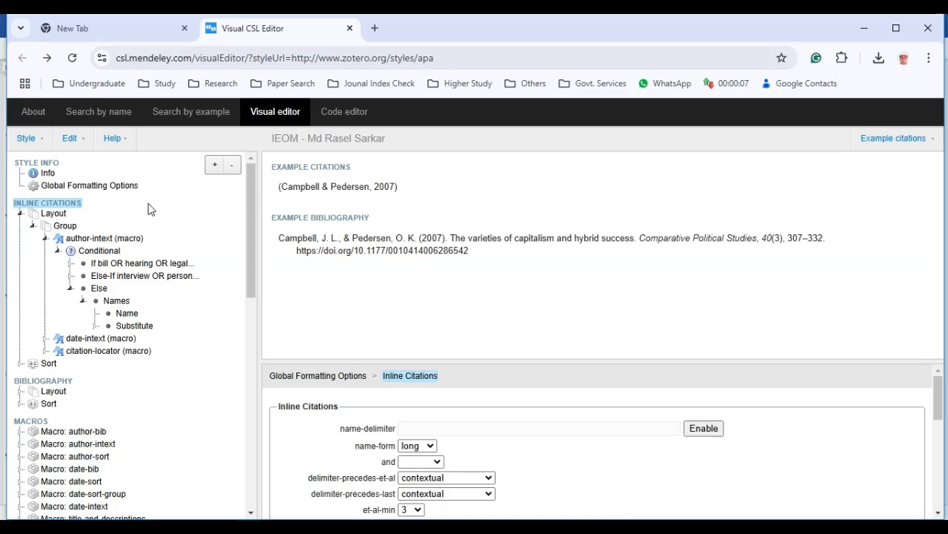
click(62, 214)
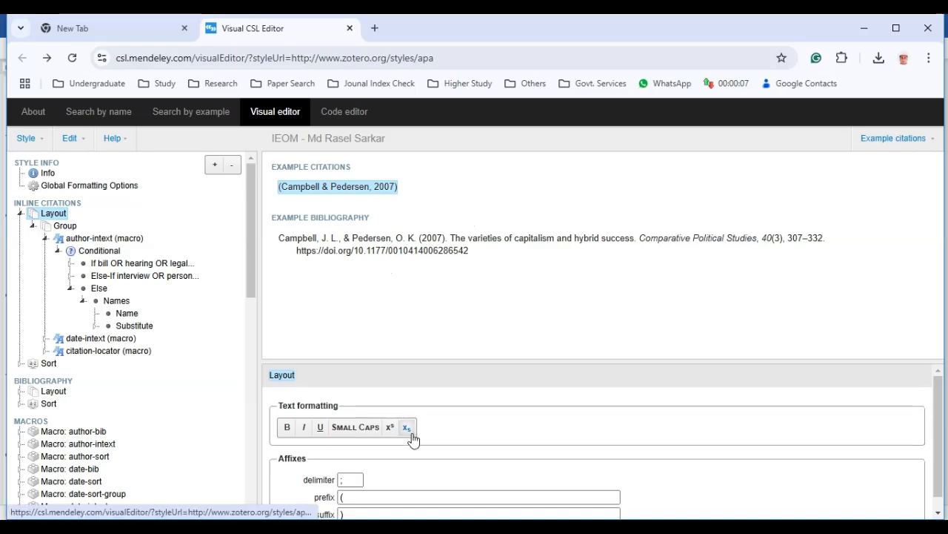
scroll(413, 439, down, 1)
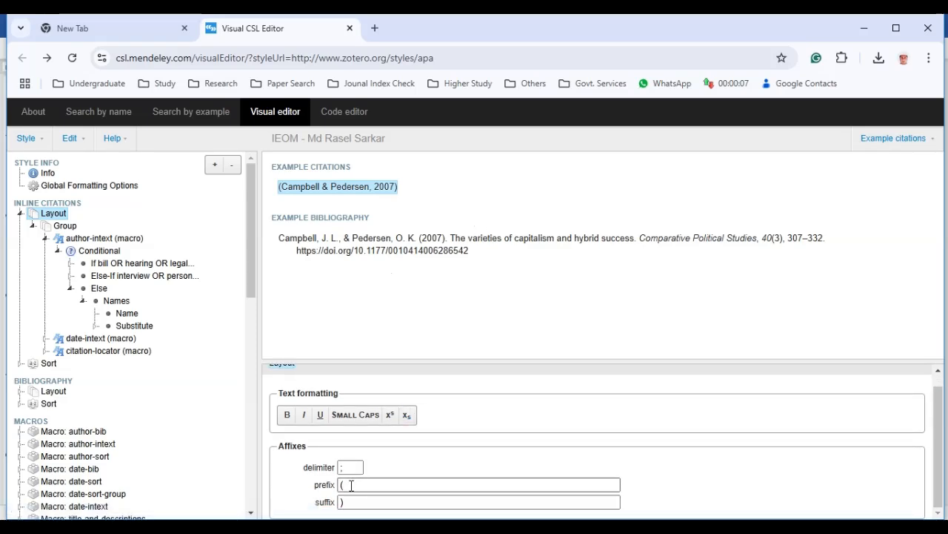
click(374, 487)
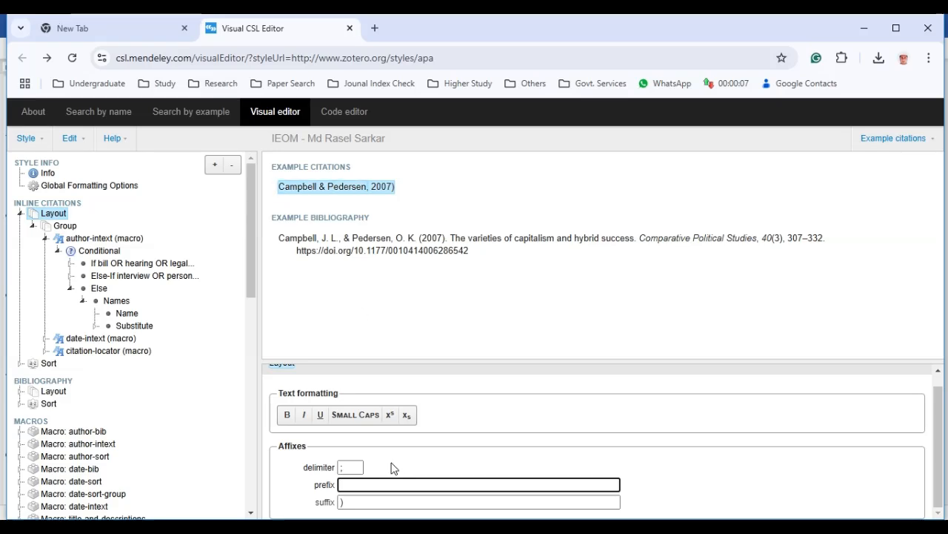
Step: Restore the parentheses around the inline citations layout, with ( as the prefix and ) as the suffix
click(376, 500)
key(BackSpace)
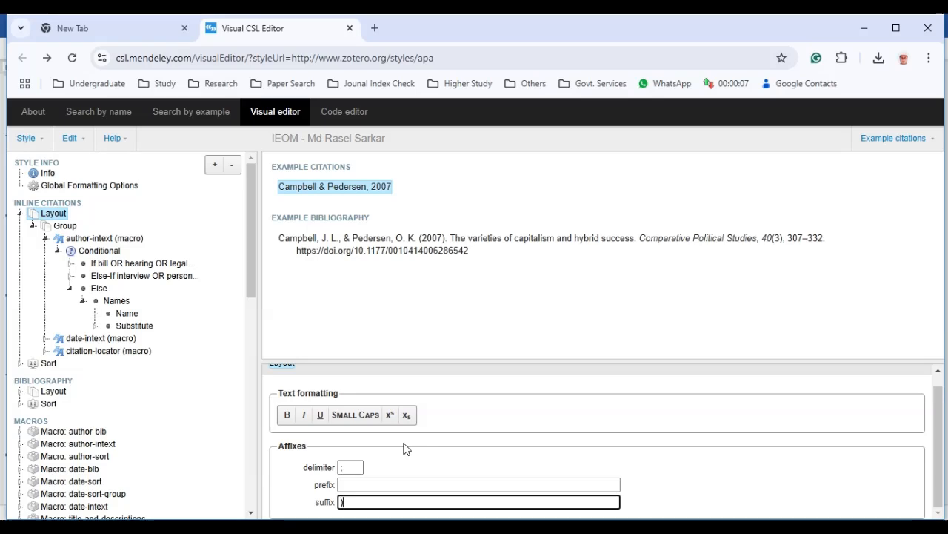
click(397, 483)
text(()
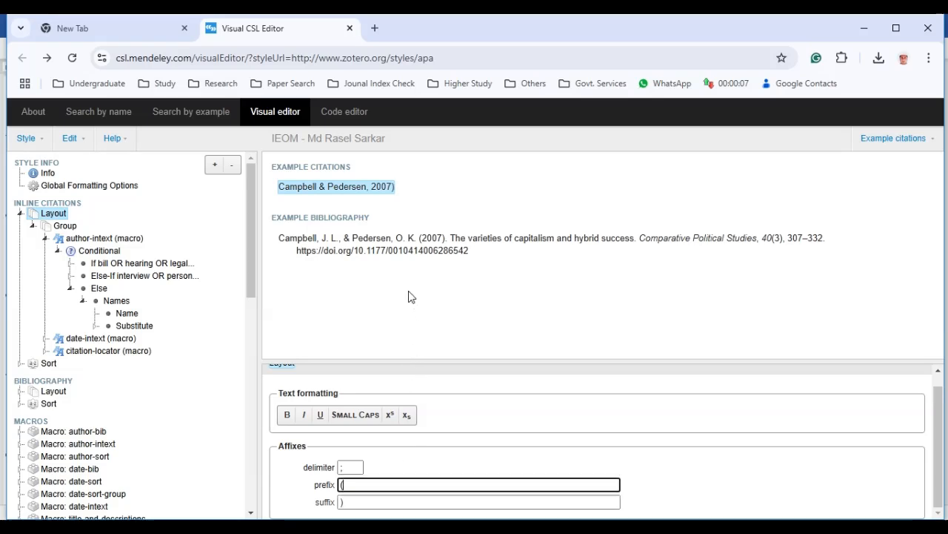
click(450, 319)
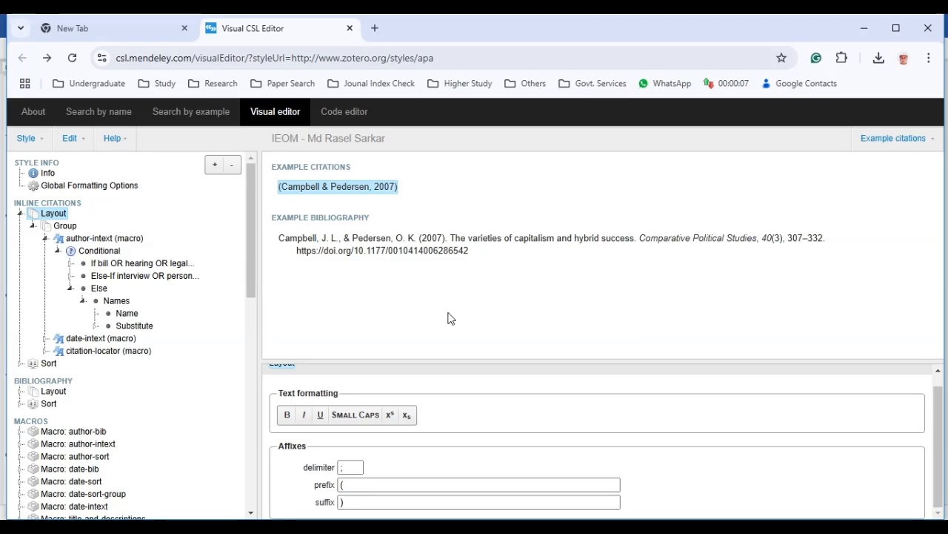
Step: Switch to the Word document and colour the ampersand in the two-author APA citation red, comparing it with the custom style's "and"
click(258, 529)
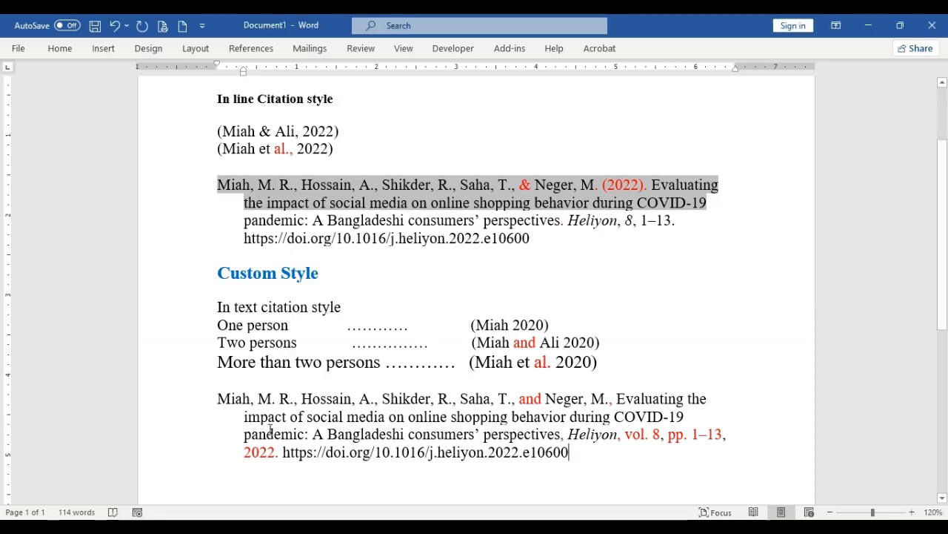
click(386, 288)
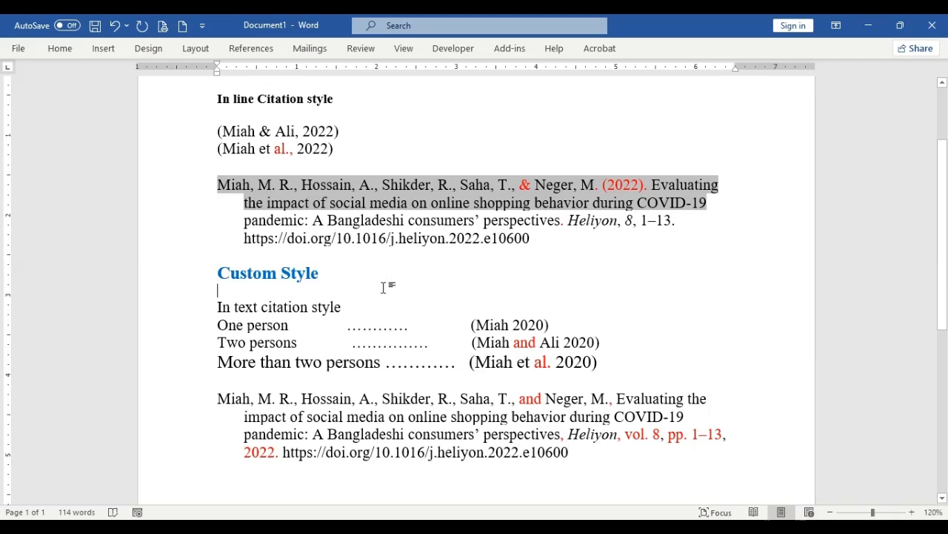
double_click(268, 130)
click(345, 112)
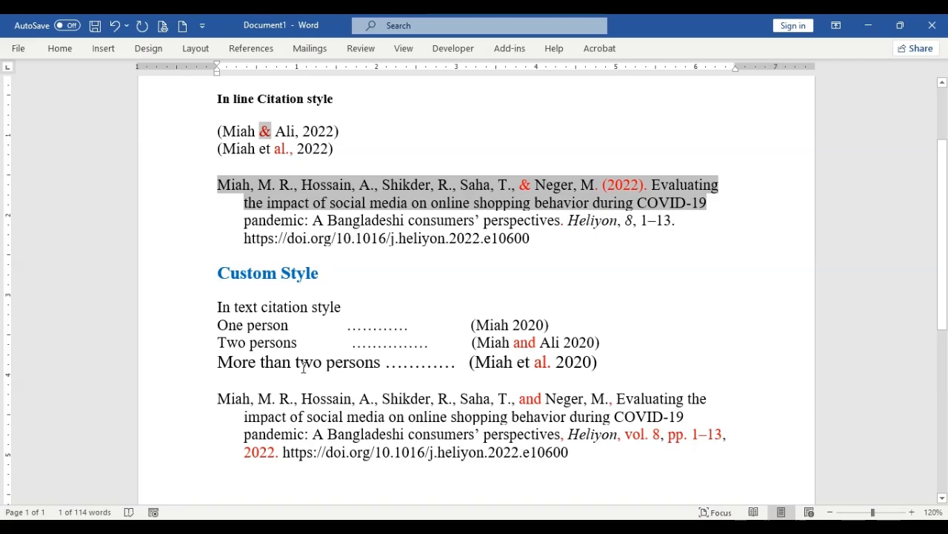
click(526, 343)
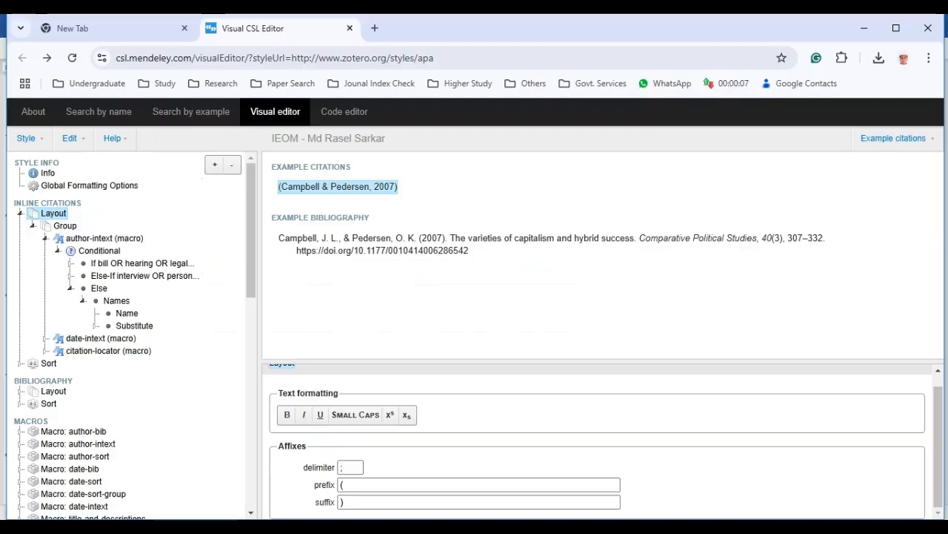
Step: Return to the Visual CSL Editor and set the "and" option of the in-text author Name element to text
click(337, 190)
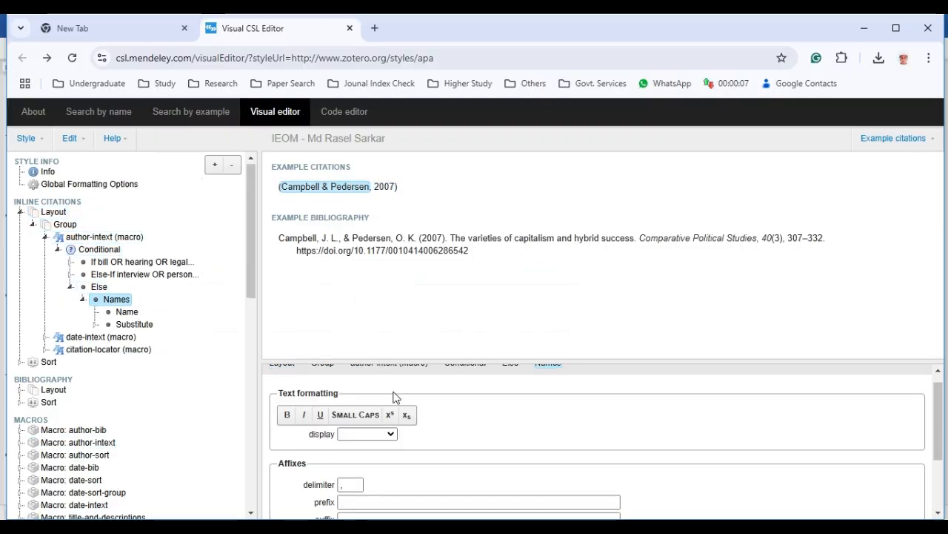
scroll(385, 391, down, 1)
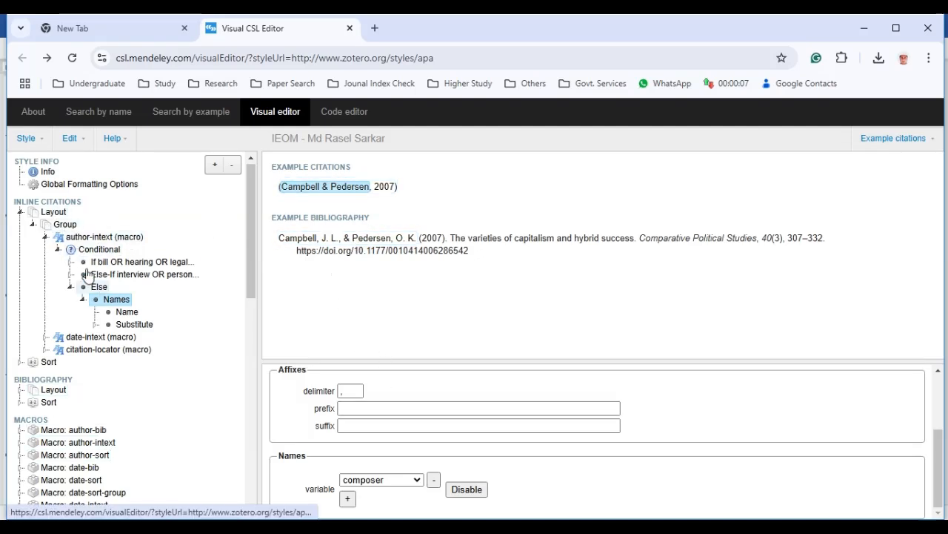
click(131, 315)
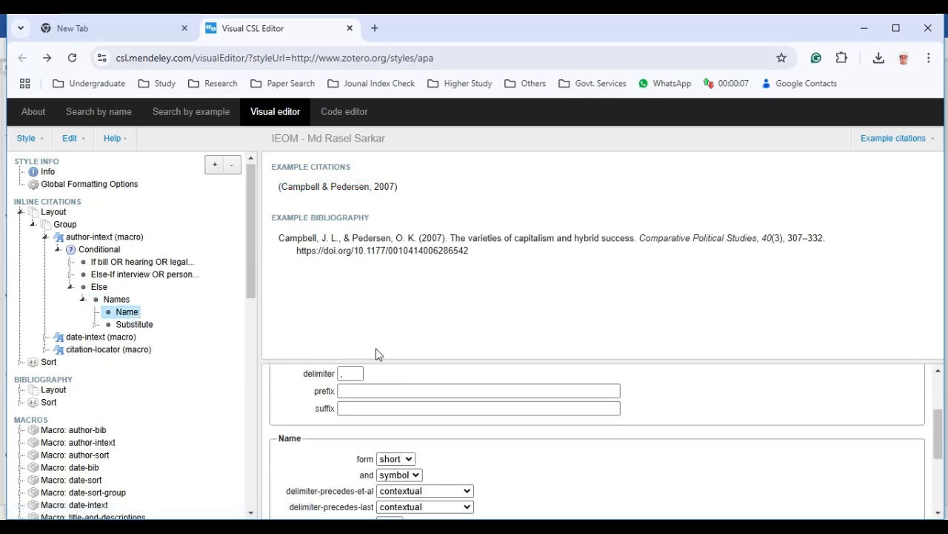
click(397, 474)
click(398, 444)
key(Up)
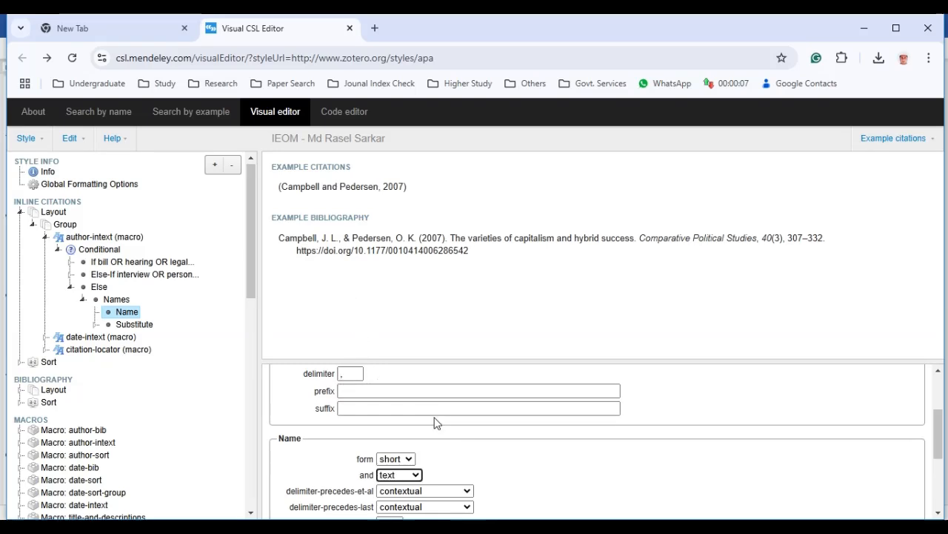
Step: Inspect the delimiter and remaining options of the in-text author Name element and its Substitute element
click(349, 374)
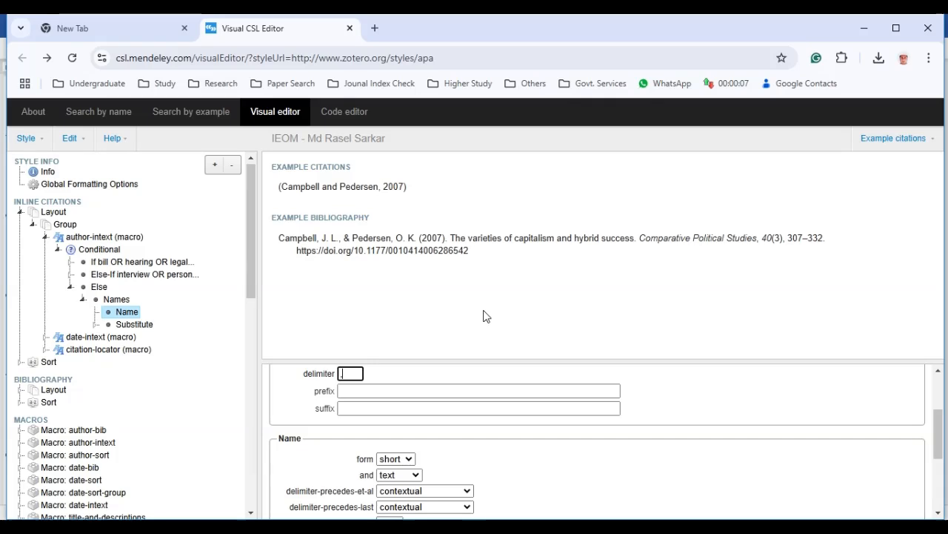
click(591, 446)
click(350, 373)
scroll(448, 478, down, 3)
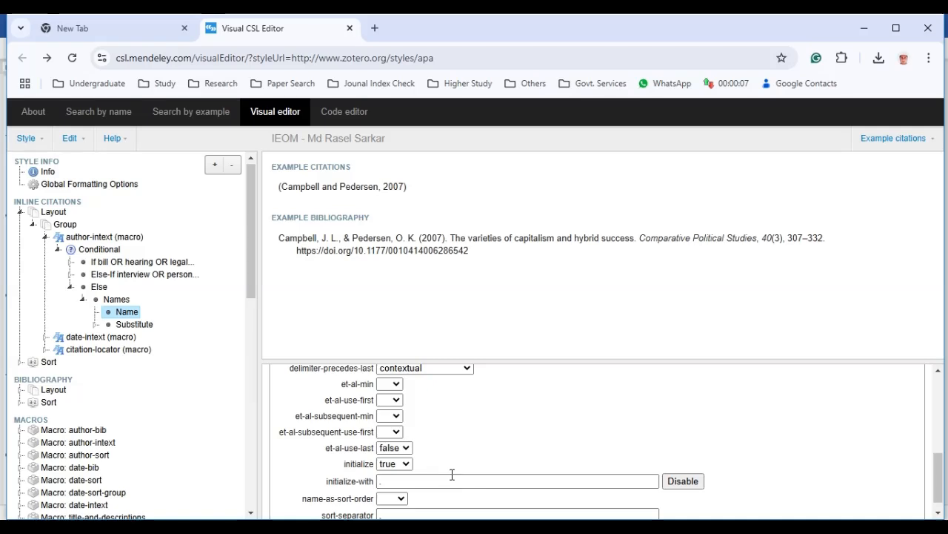
click(137, 326)
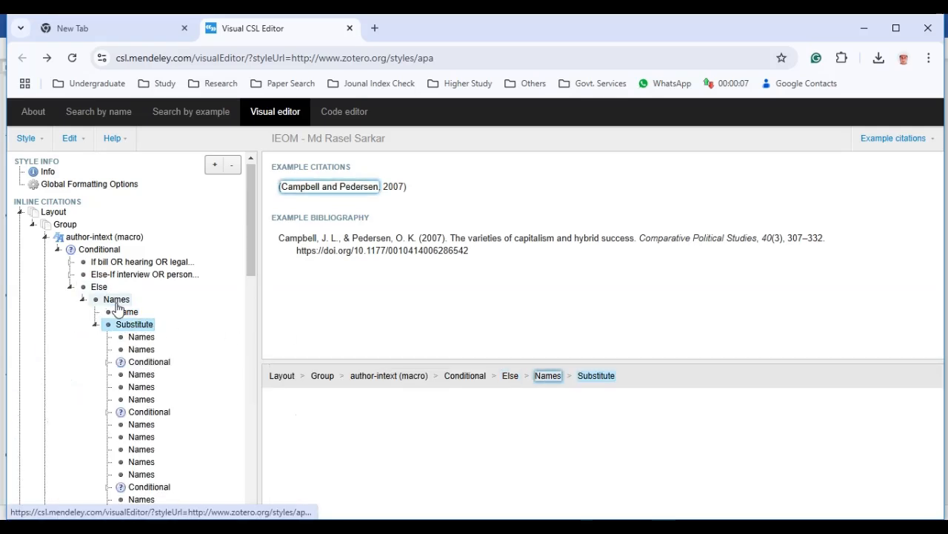
Step: Check the custom two-person citation in Word, and set the inline citations Group delimiter to a single space instead of the comma
click(65, 224)
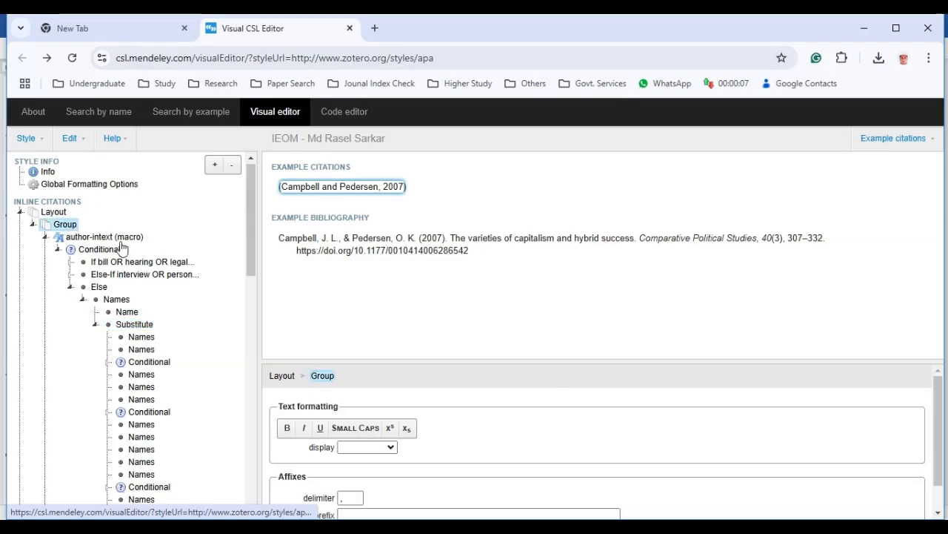
scroll(401, 475, down, 1)
click(362, 467)
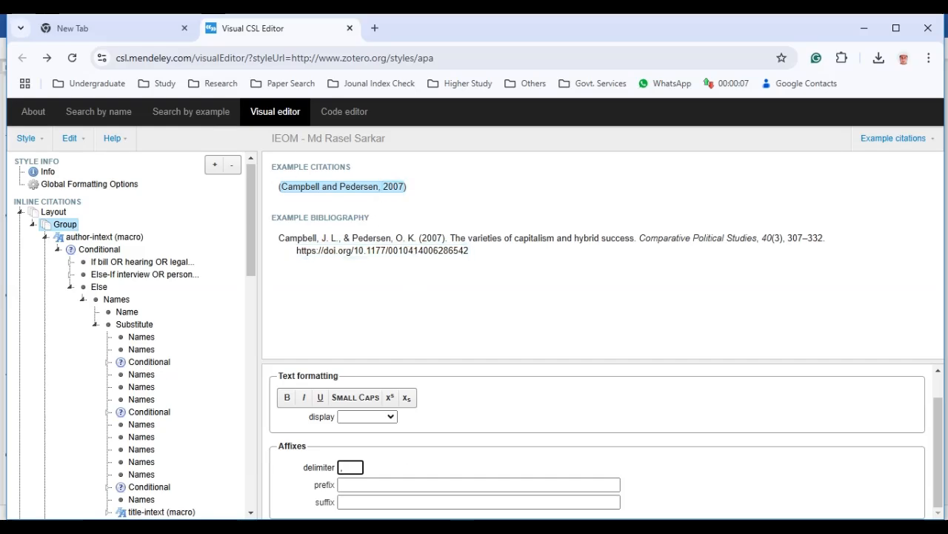
click(243, 527)
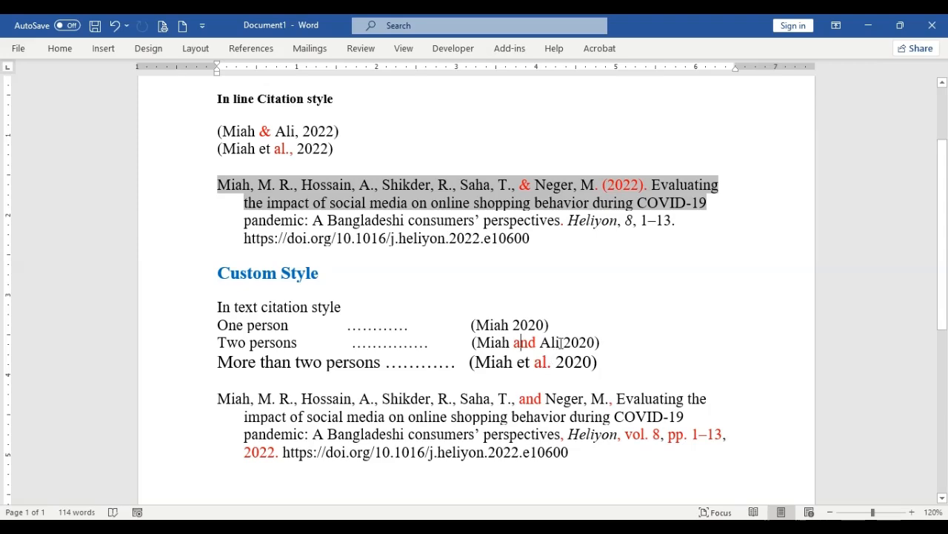
key(alt+Tab)
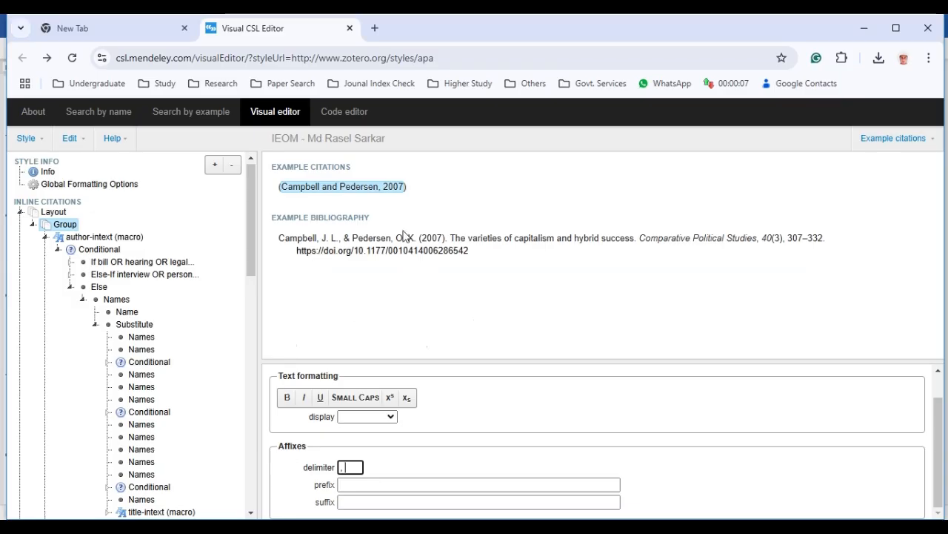
click(66, 227)
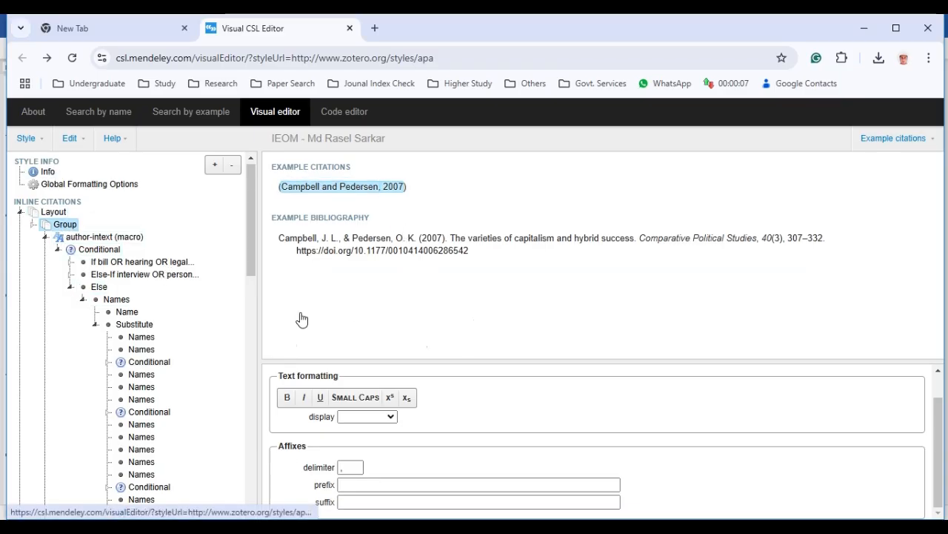
click(354, 468)
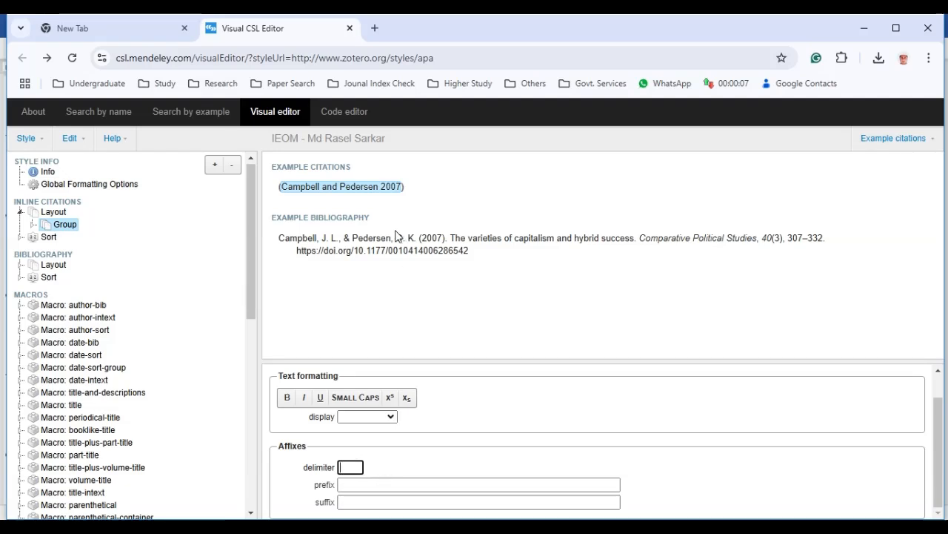
key(BackSpace)
Step: Examine the elements behind the example citation and compare the et al. citation format in the Word document
click(375, 187)
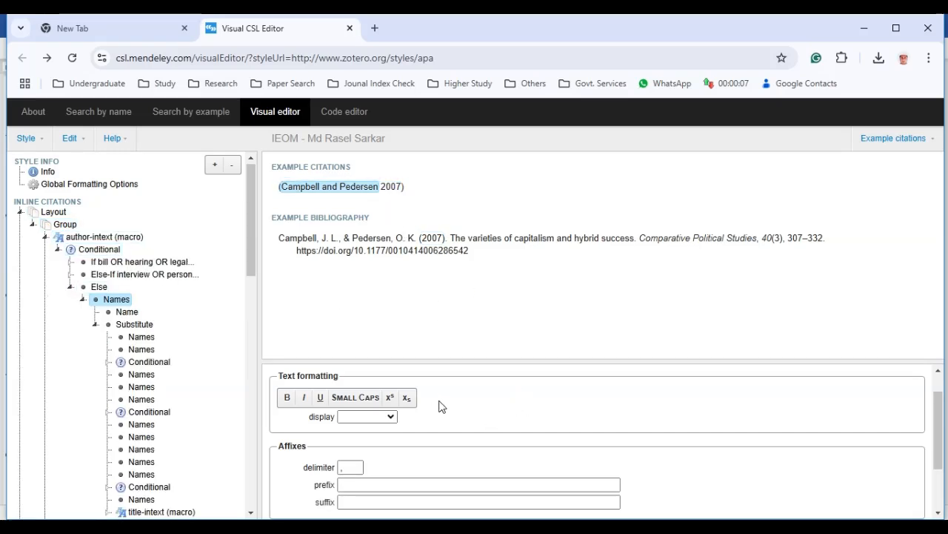
click(391, 191)
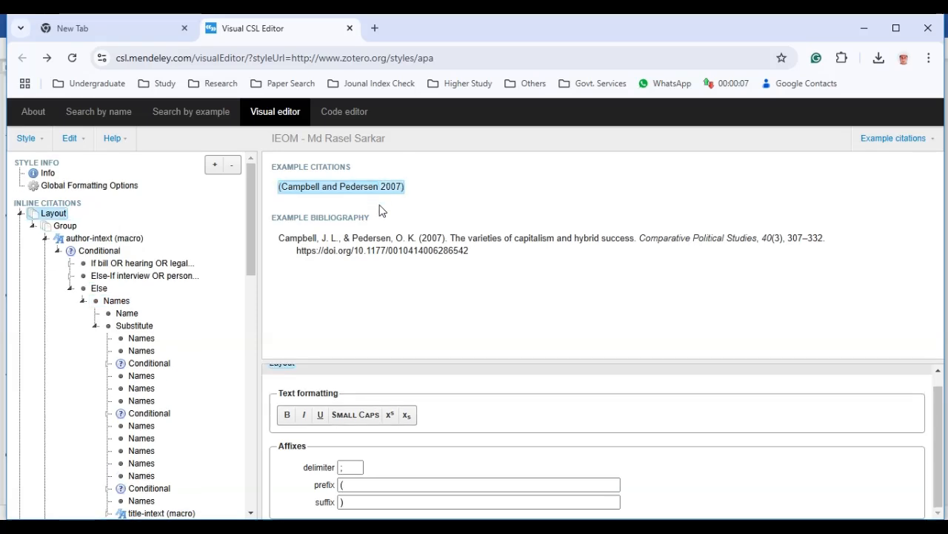
click(343, 190)
scroll(529, 406, down, 2)
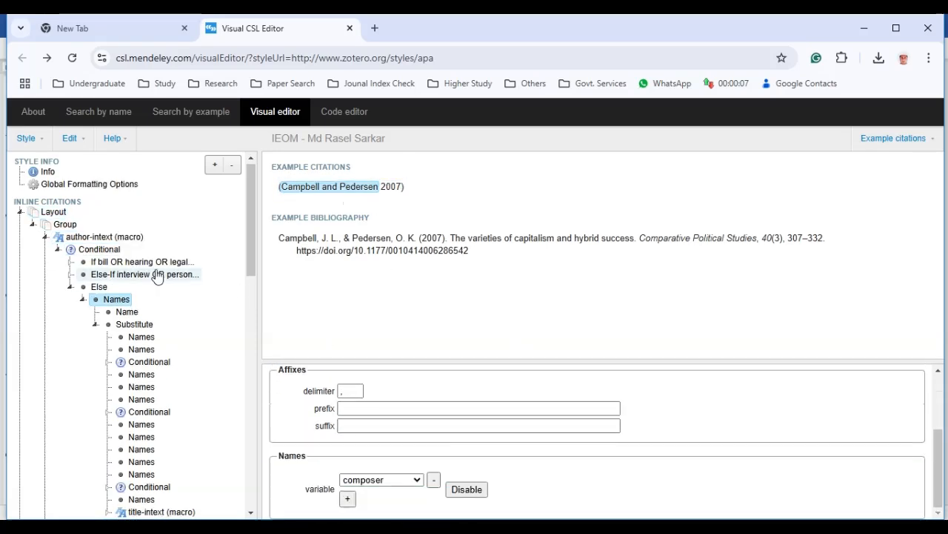
click(66, 225)
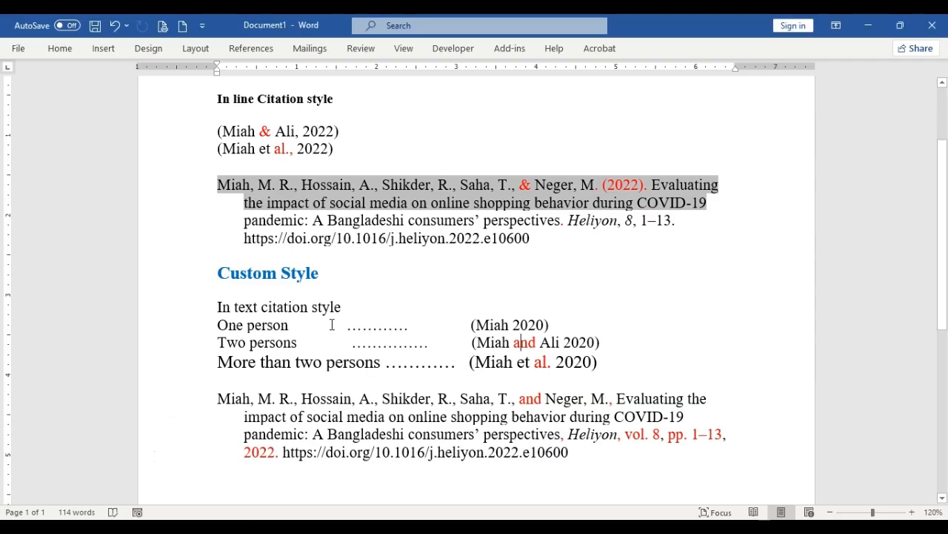
triple_click(295, 151)
key(Right)
key(alt+Tab)
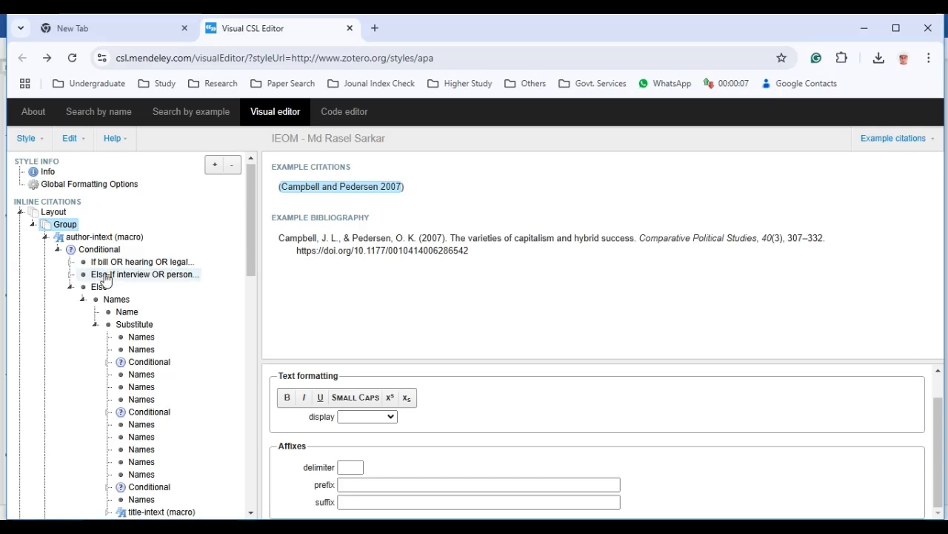
Step: For the in-text author Name element, set et-al-min to 3 and et-al-use-first to 1
click(117, 298)
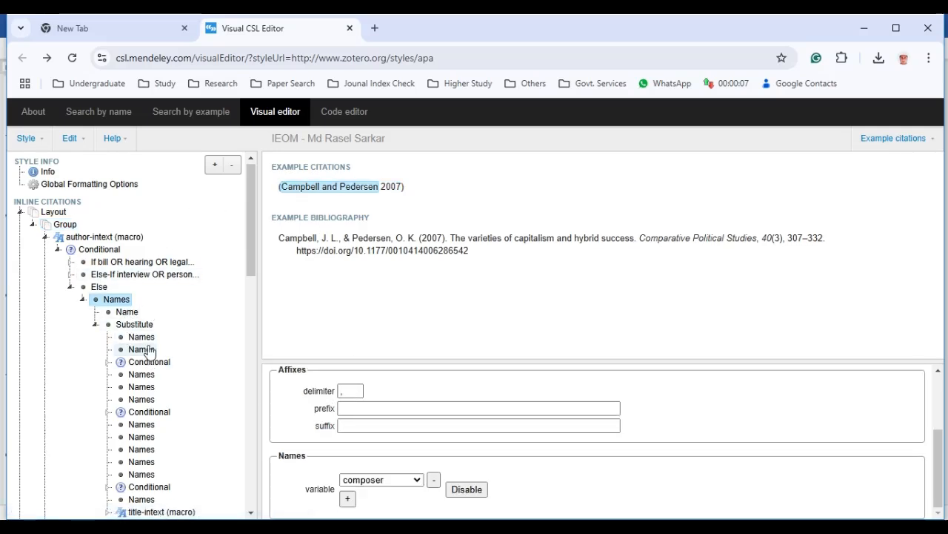
click(126, 312)
scroll(433, 446, down, 1)
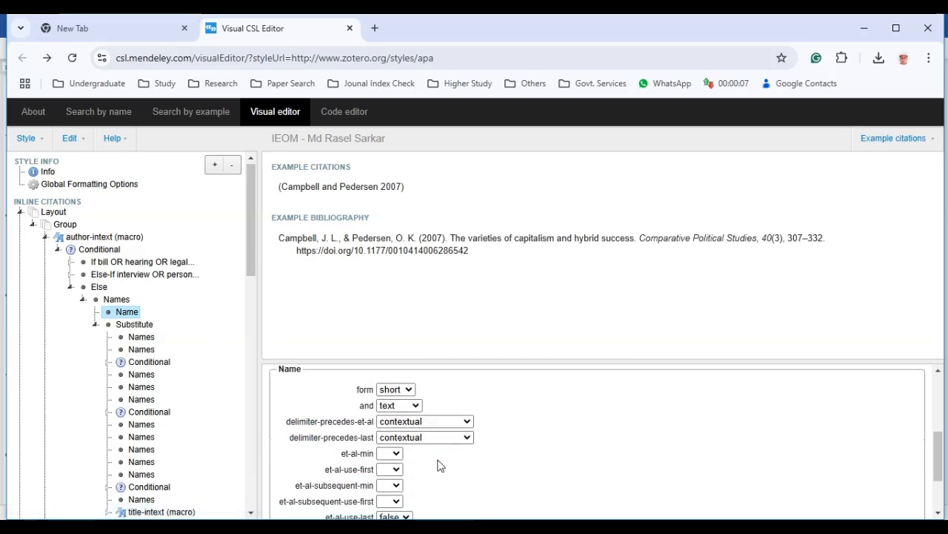
click(397, 454)
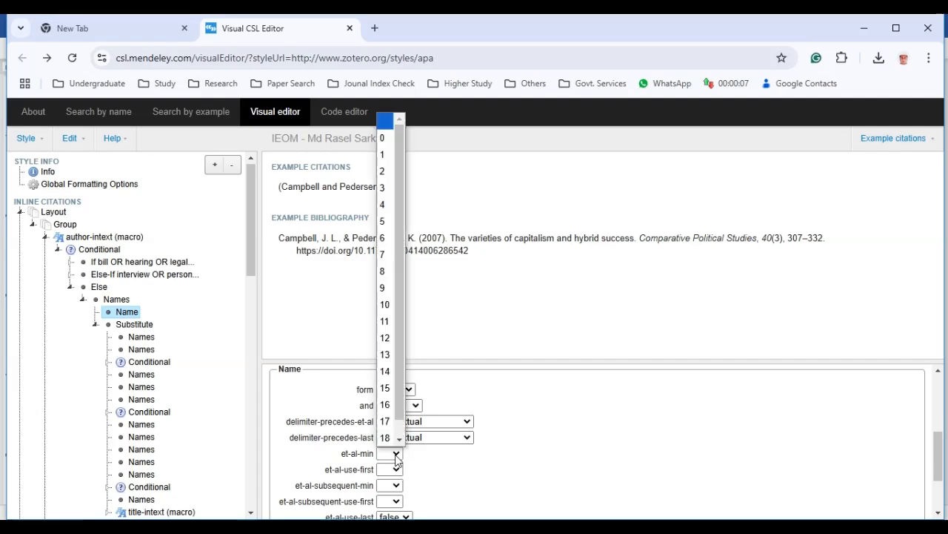
click(387, 188)
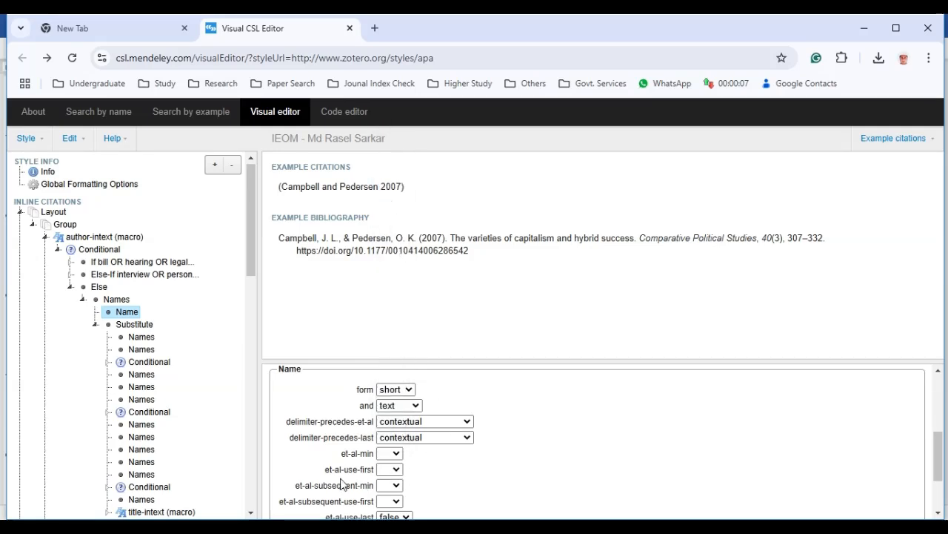
click(393, 470)
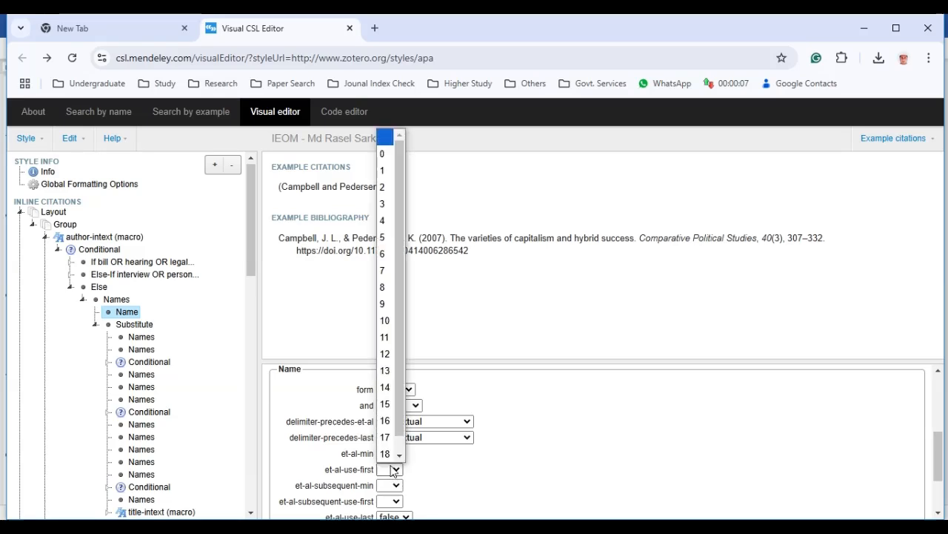
click(393, 174)
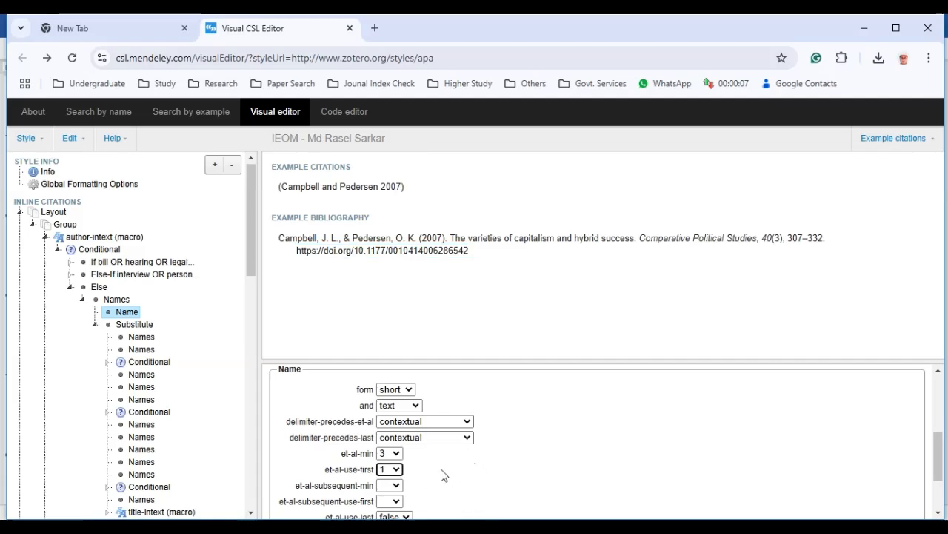
scroll(444, 474, down, 2)
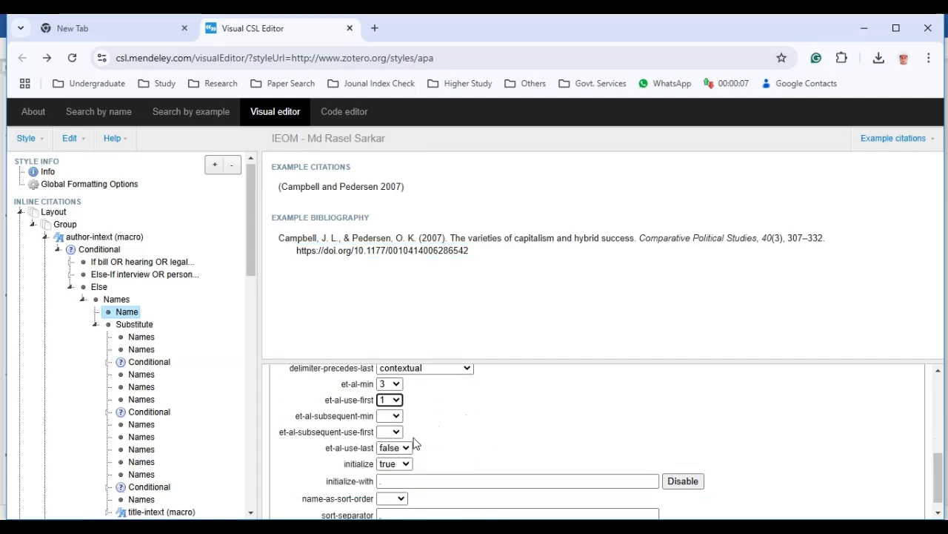
scroll(470, 437, down, 1)
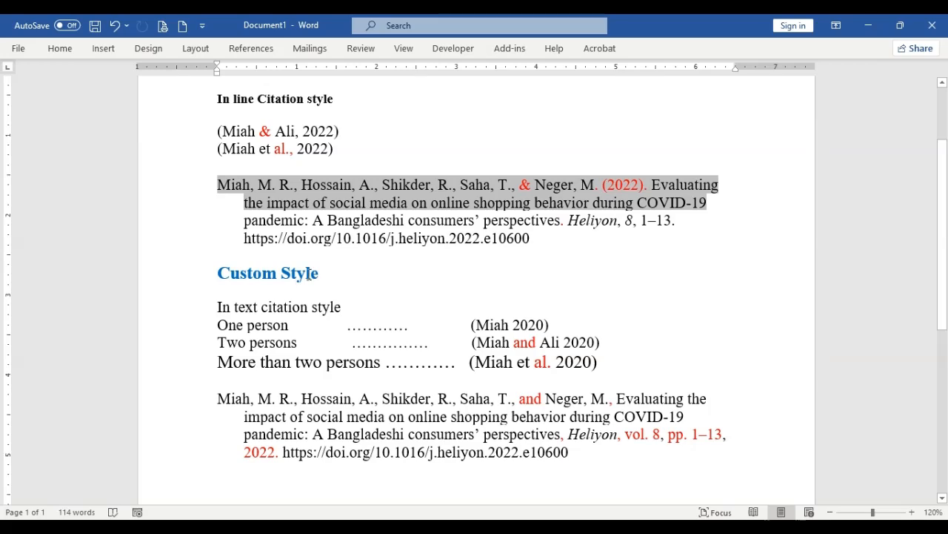
Step: Compare the author connectors in the two Word references, and set the bibliography author Name element's "and" option to text
shift+click(622, 244)
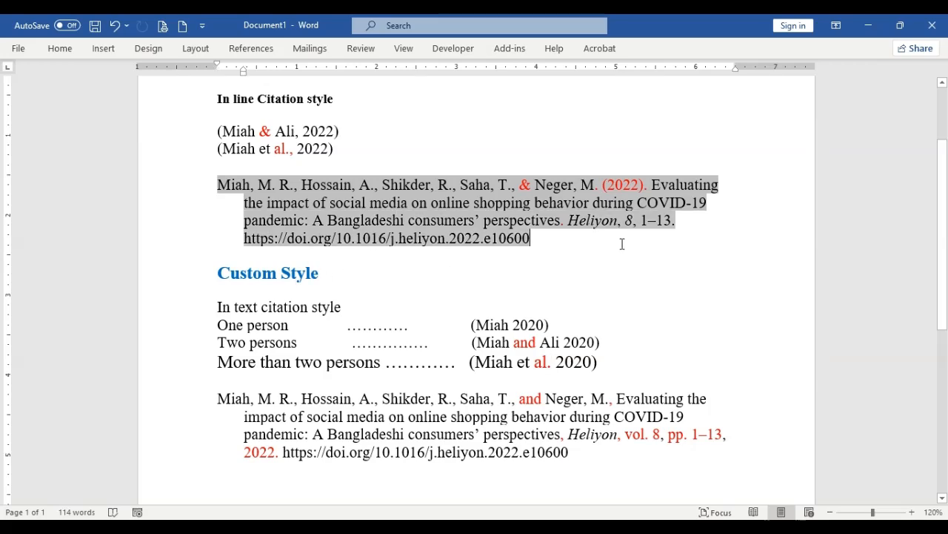
double_click(531, 401)
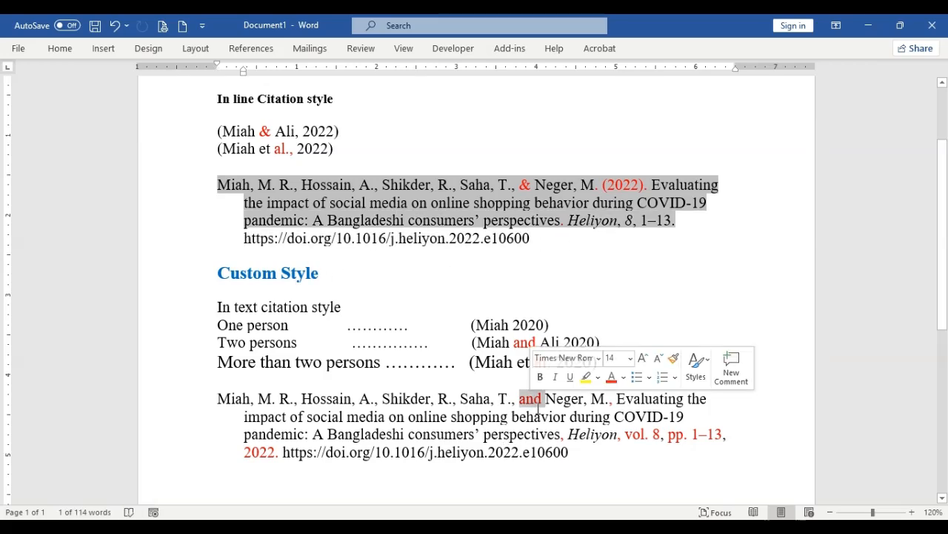
click(528, 189)
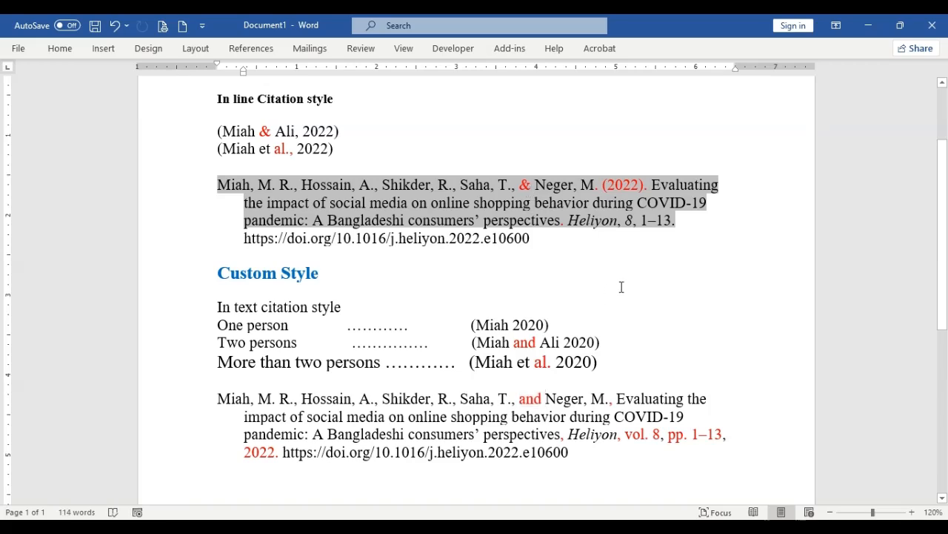
click(621, 288)
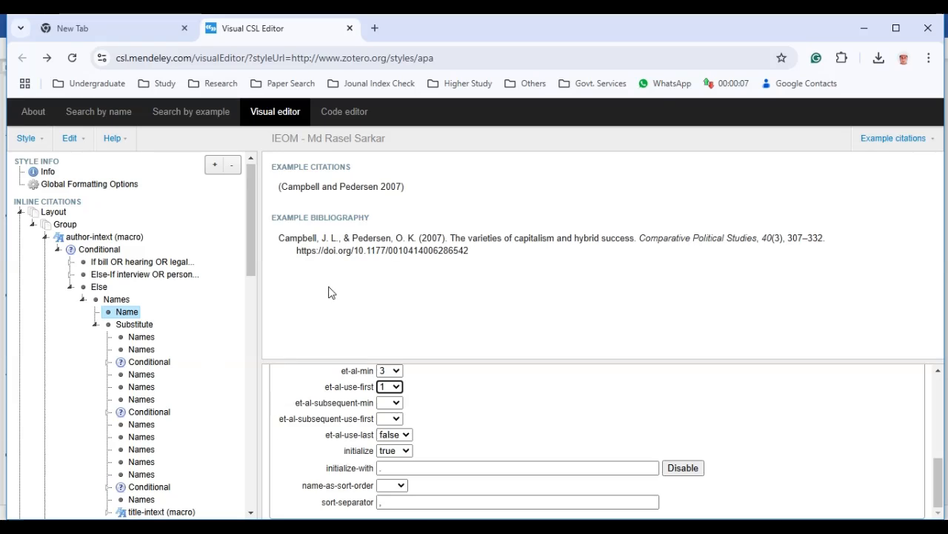
click(352, 245)
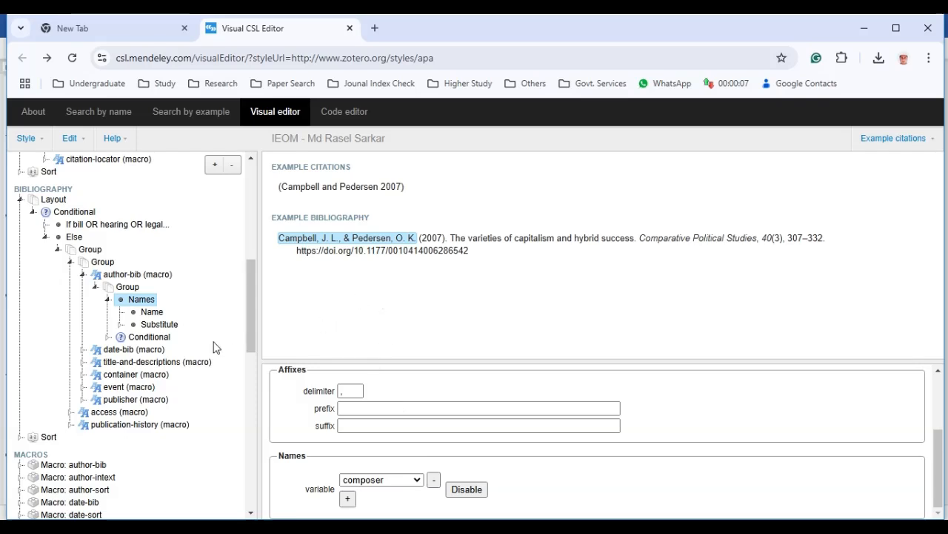
click(157, 313)
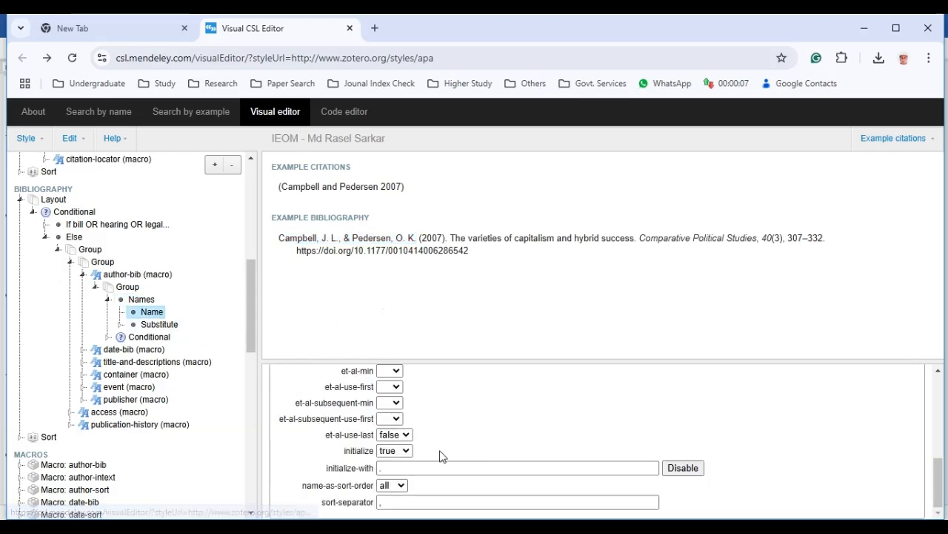
scroll(423, 443, up, 1)
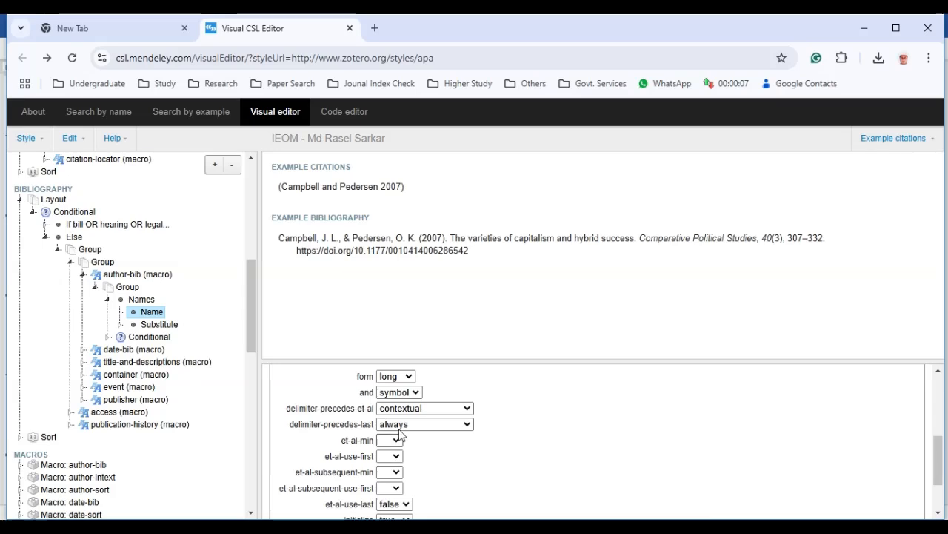
click(414, 394)
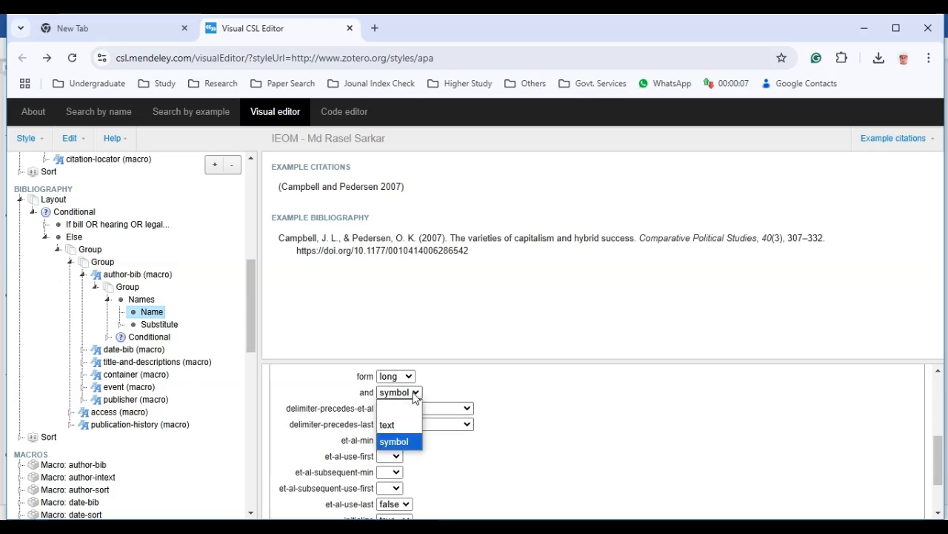
click(406, 425)
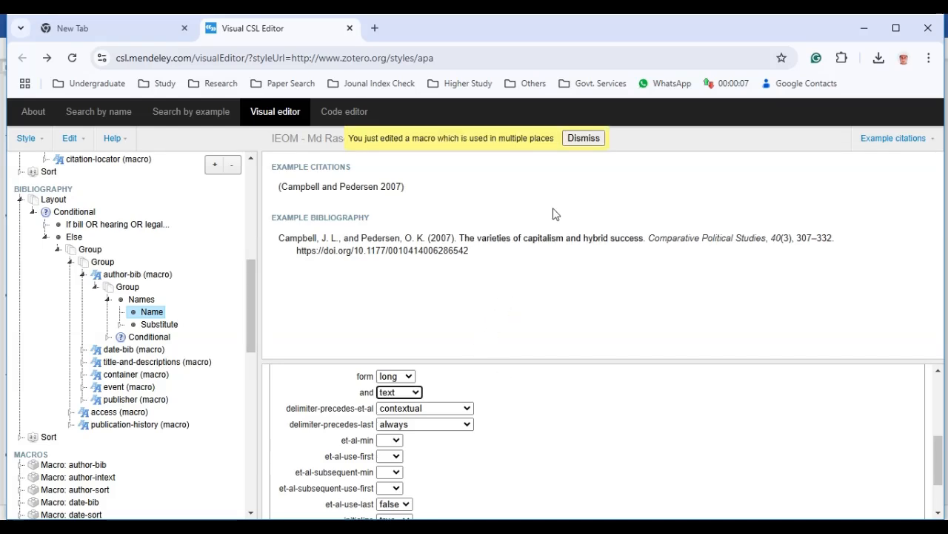
click(584, 138)
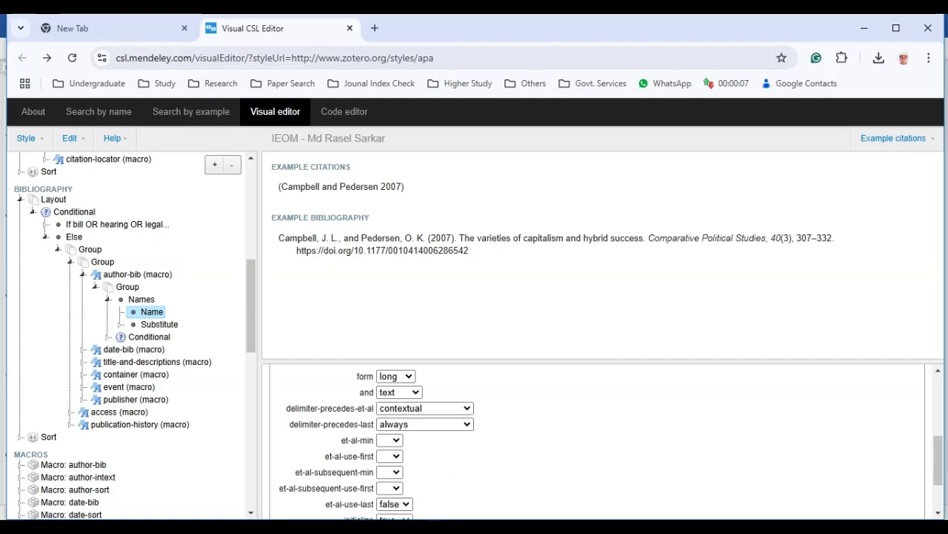
Step: Compare the punctuation after the last author in the two Word references, and examine the bibliography author Name element's options
click(395, 528)
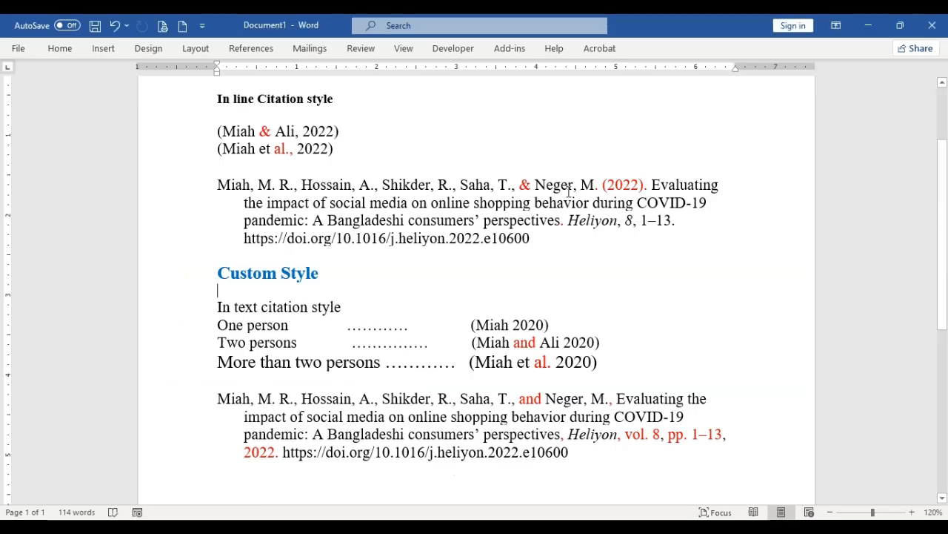
click(596, 187)
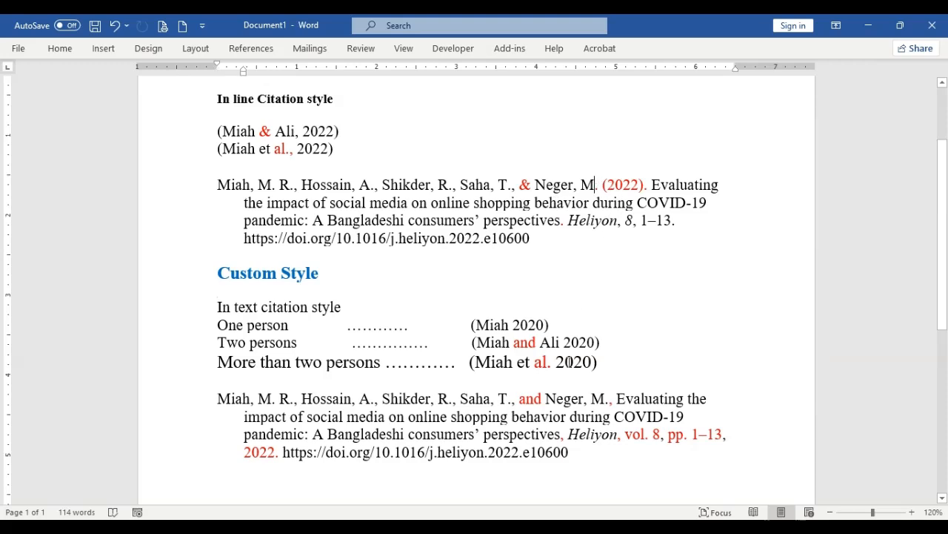
click(610, 401)
text(,)
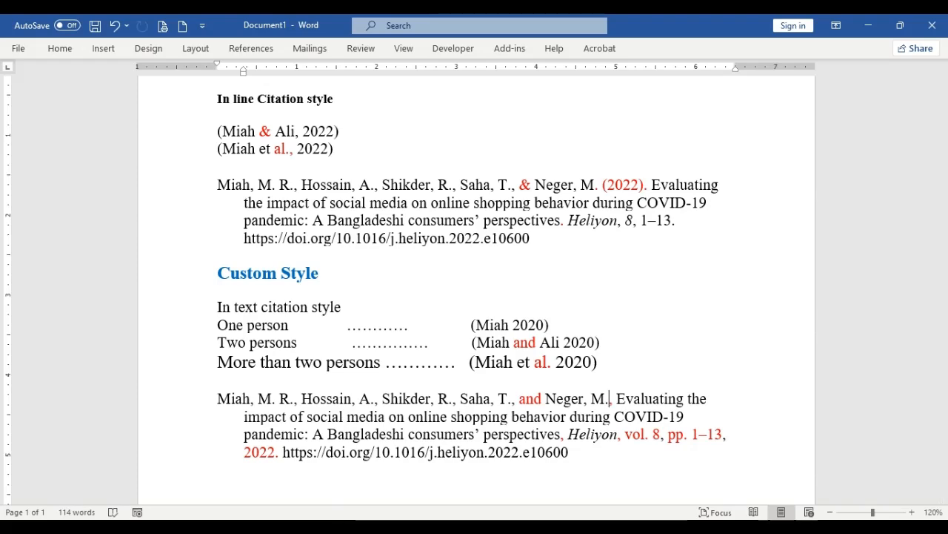
key(alt+Tab)
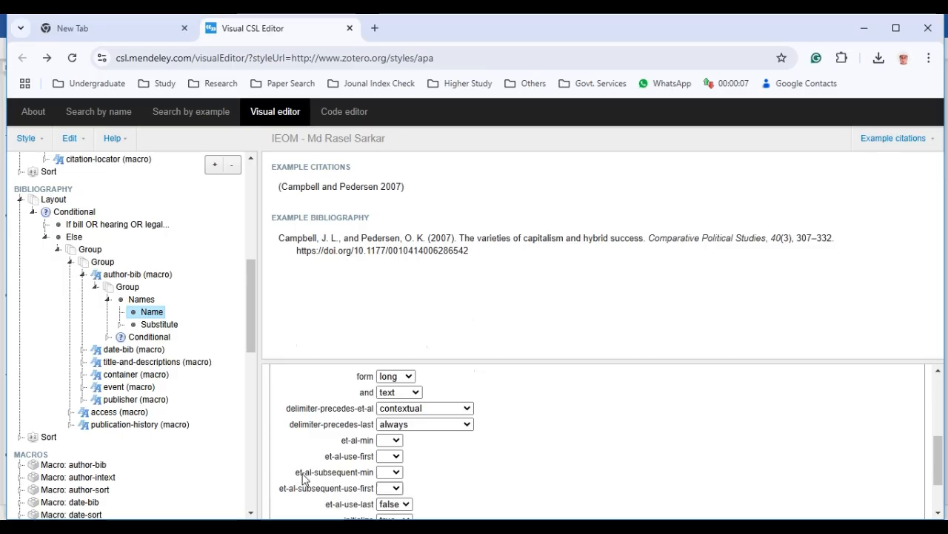
click(456, 250)
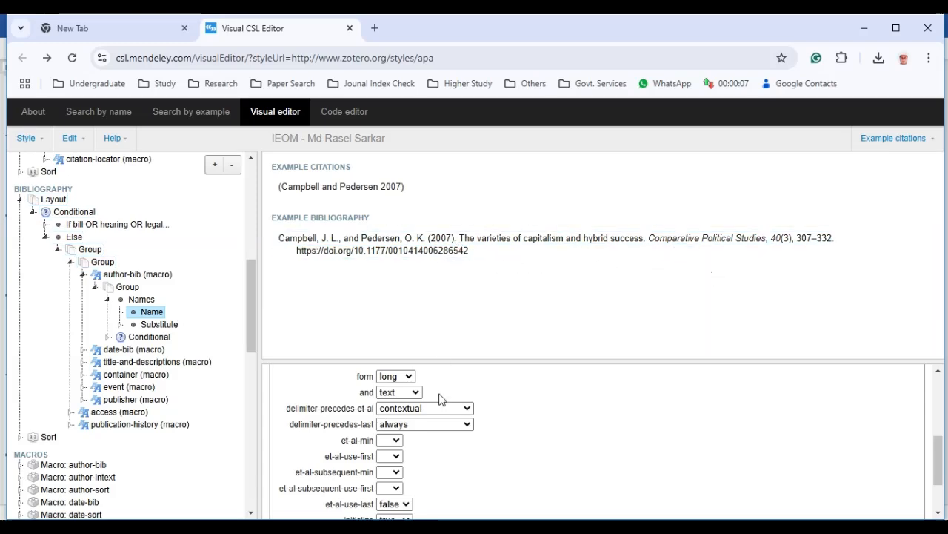
scroll(445, 415, down, 2)
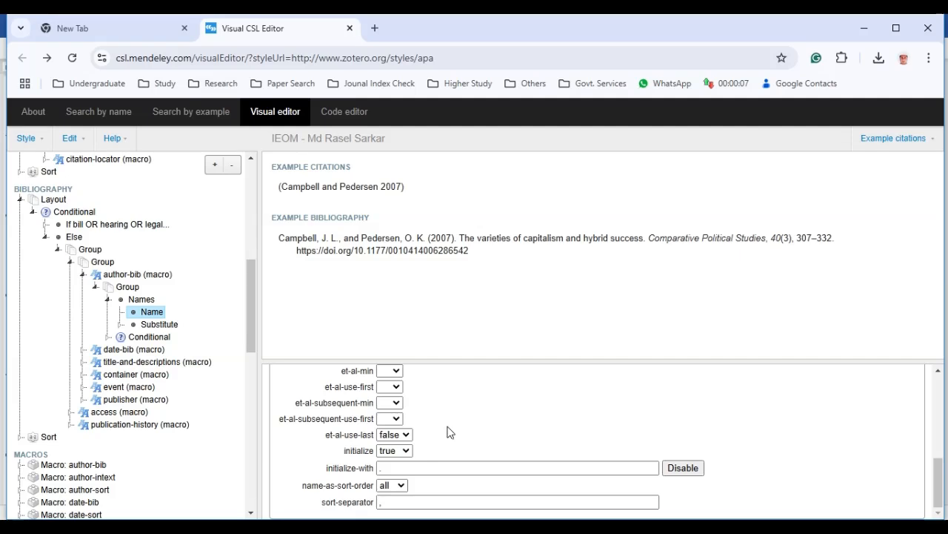
mouse_move(446, 424)
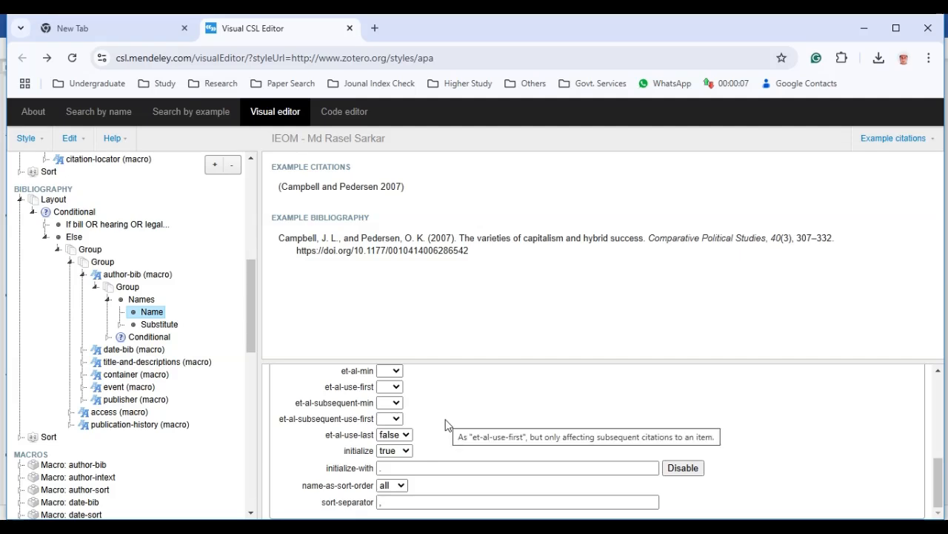
scroll(443, 449, up, 5)
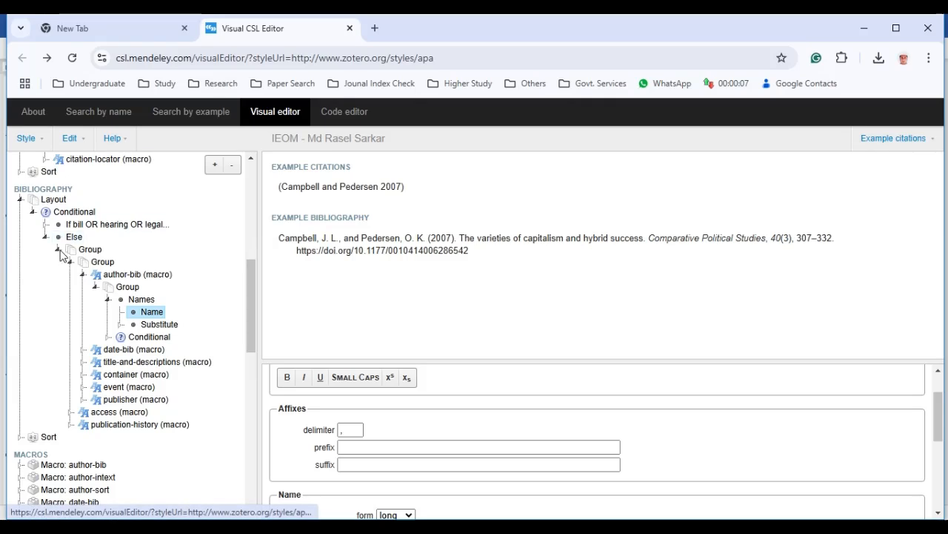
Step: Set the delimiter of the bibliography's inner Group, which holds the author, date, title and container macros, to a comma and space
click(52, 202)
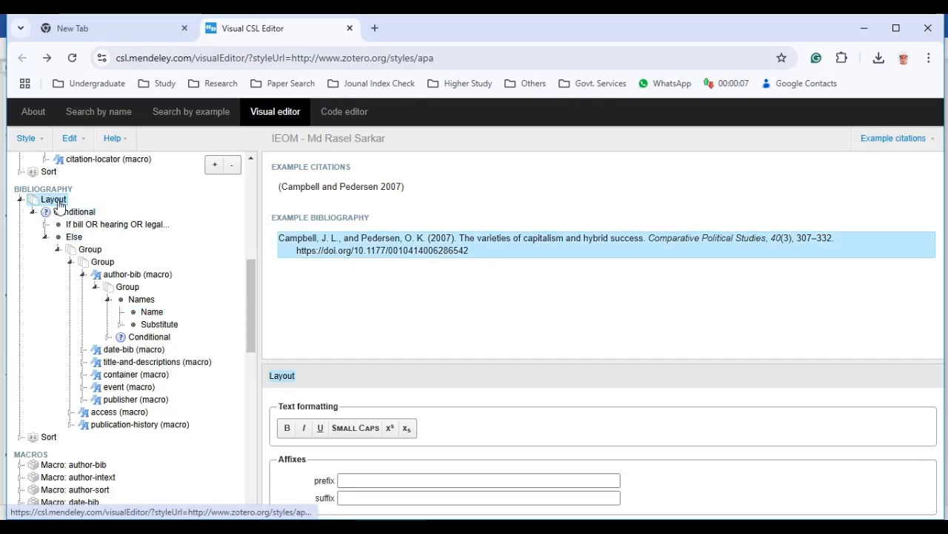
click(57, 195)
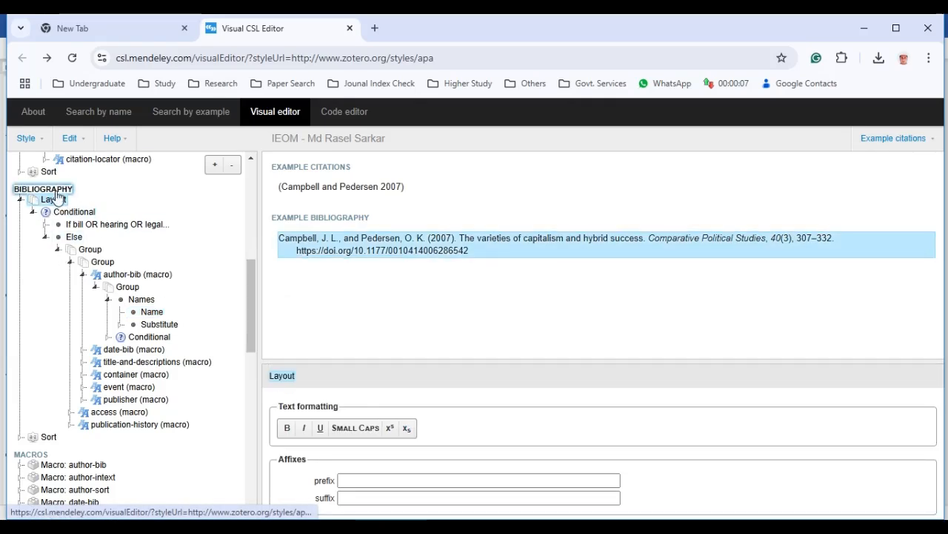
click(91, 249)
scroll(416, 412, down, 1)
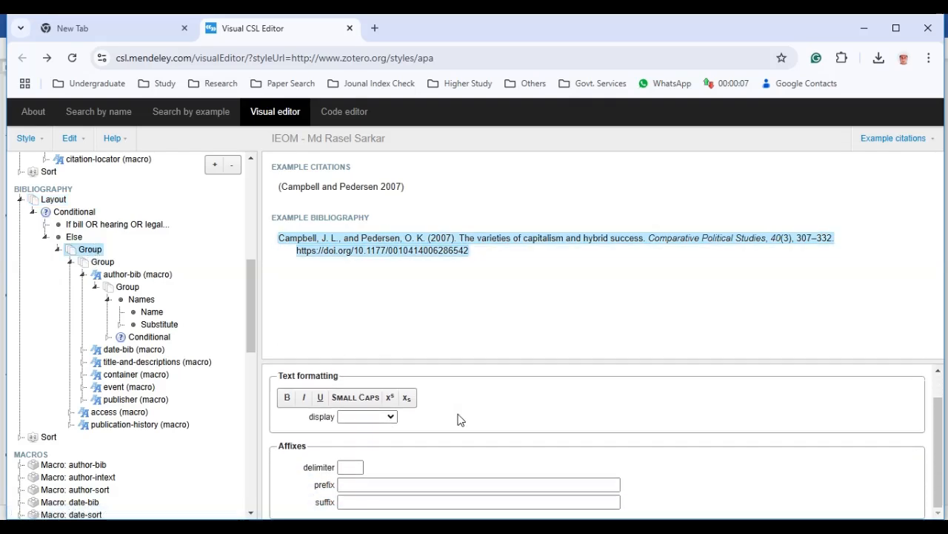
click(115, 265)
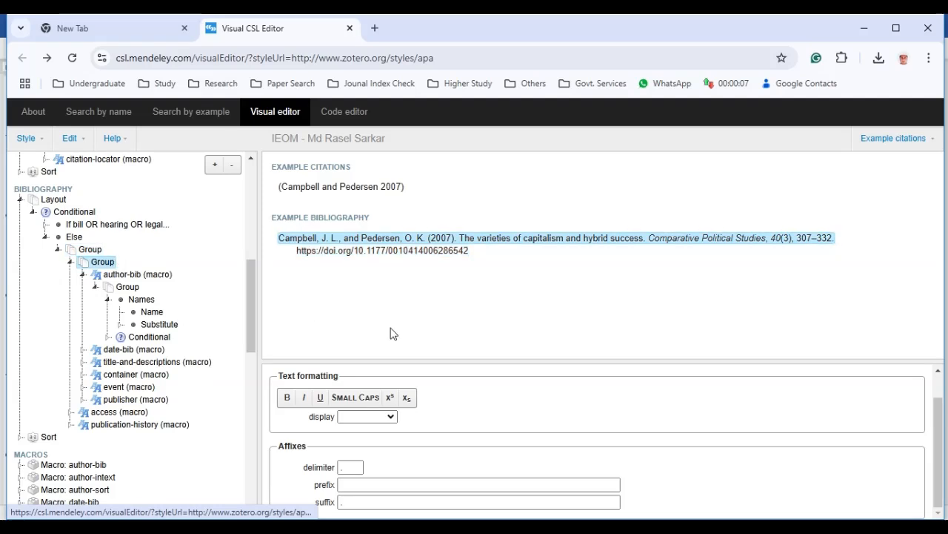
click(351, 470)
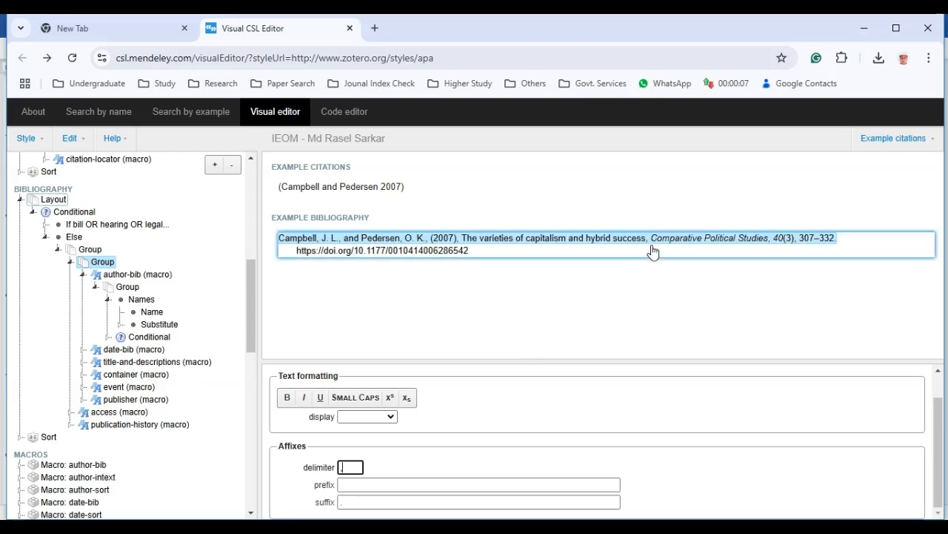
click(360, 501)
click(355, 468)
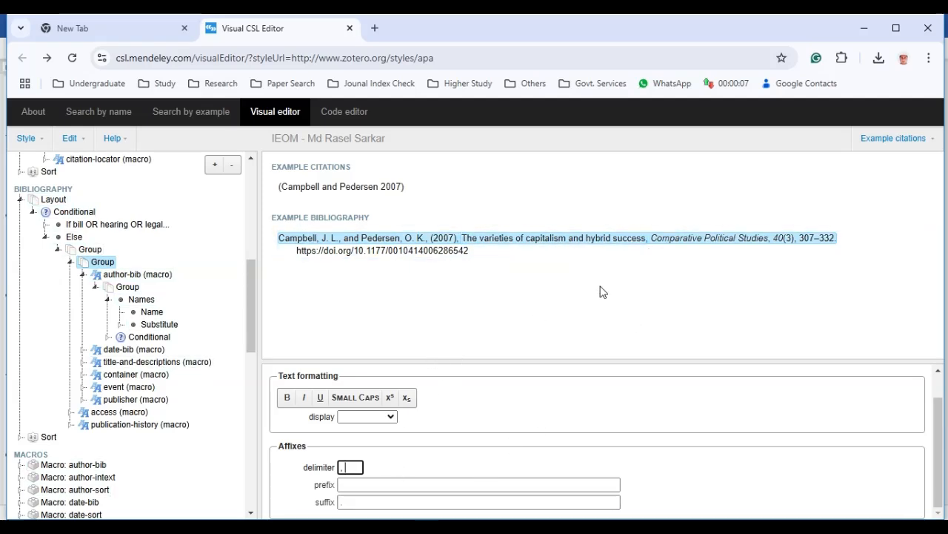
Step: Switch to Word and color the volume and page text "8, 1–13" in the original APA reference red
key(alt+Tab)
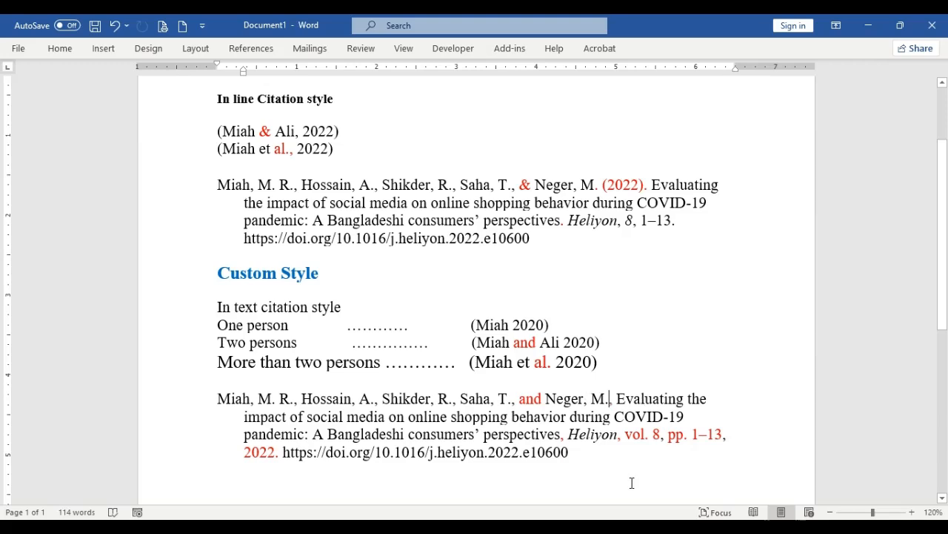
scroll(638, 378, down, 1)
click(609, 360)
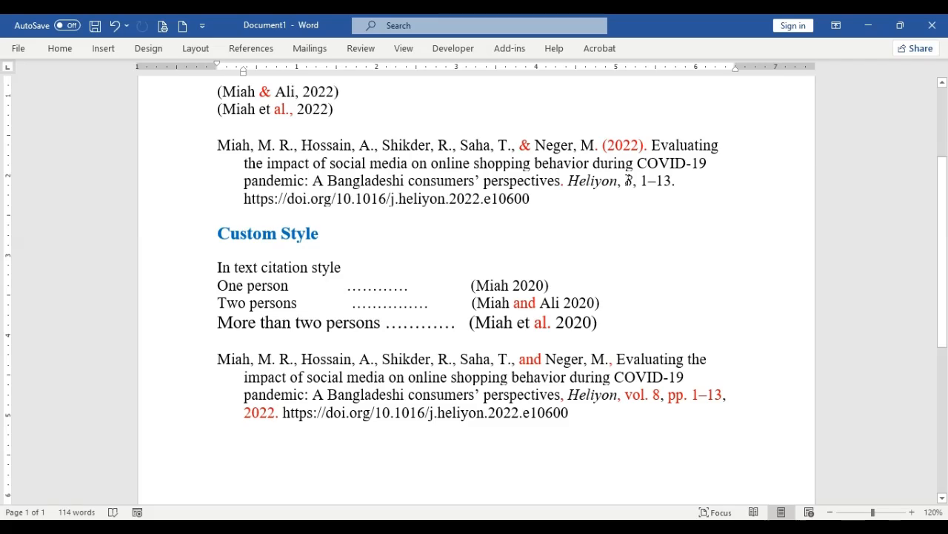
drag(625, 181, 673, 183)
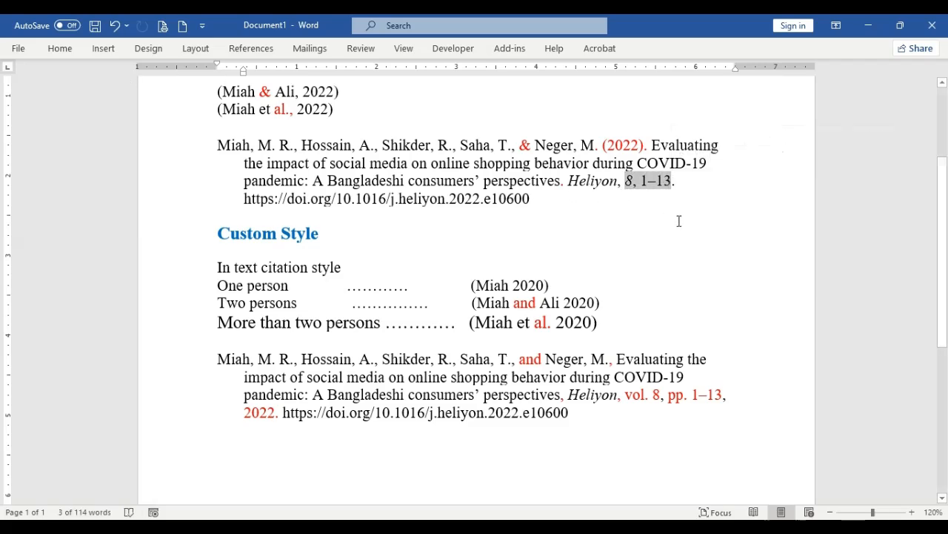
right_click(646, 184)
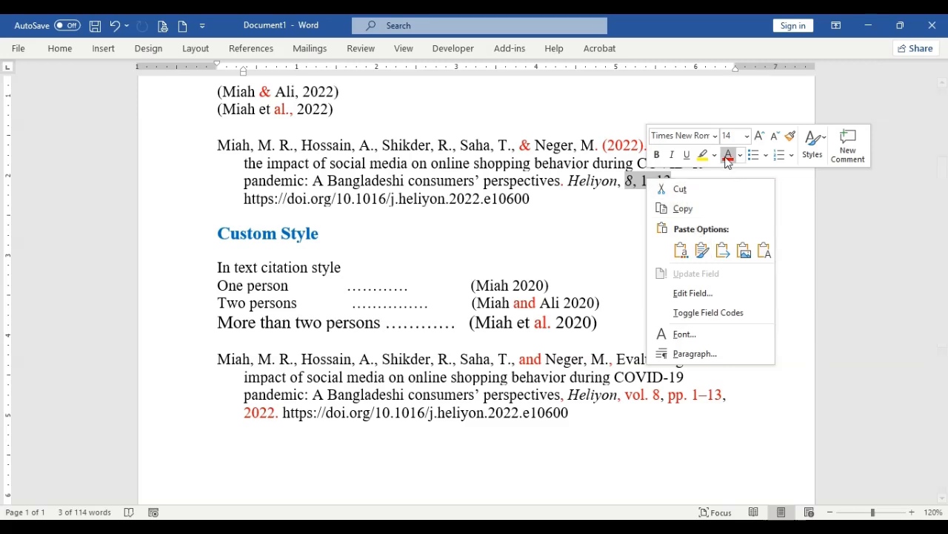
click(728, 155)
click(650, 220)
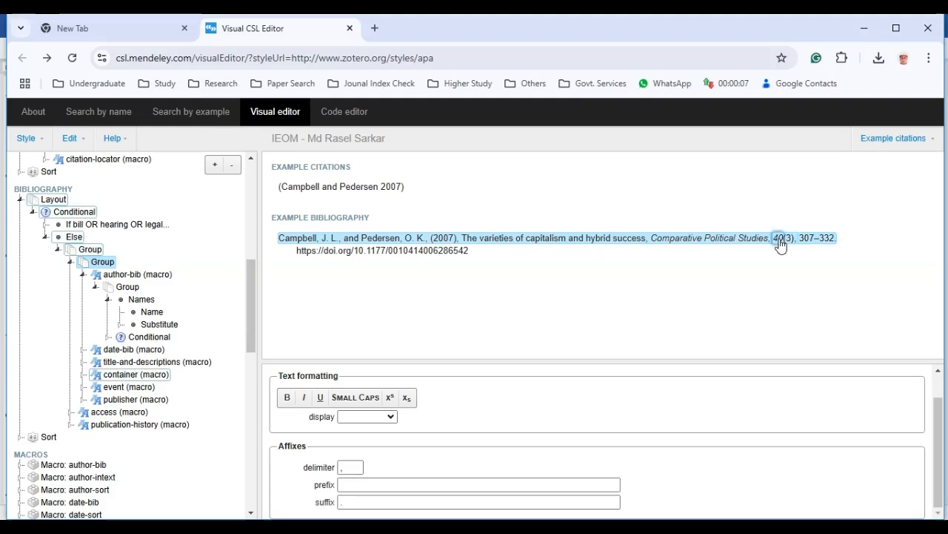
Step: Set the bibliography volume variable's prefix to "vol. " and its suffix to a comma and space
click(779, 243)
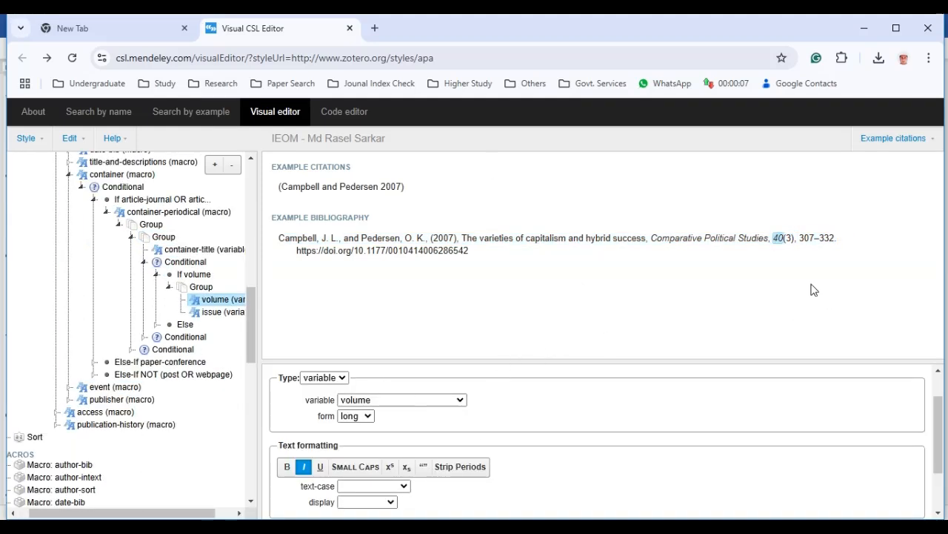
scroll(415, 428, down, 1)
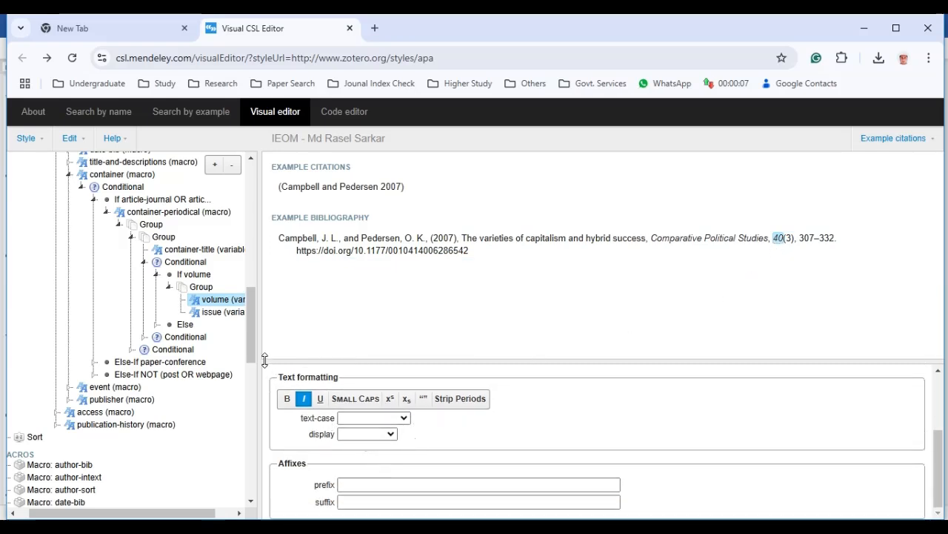
click(393, 483)
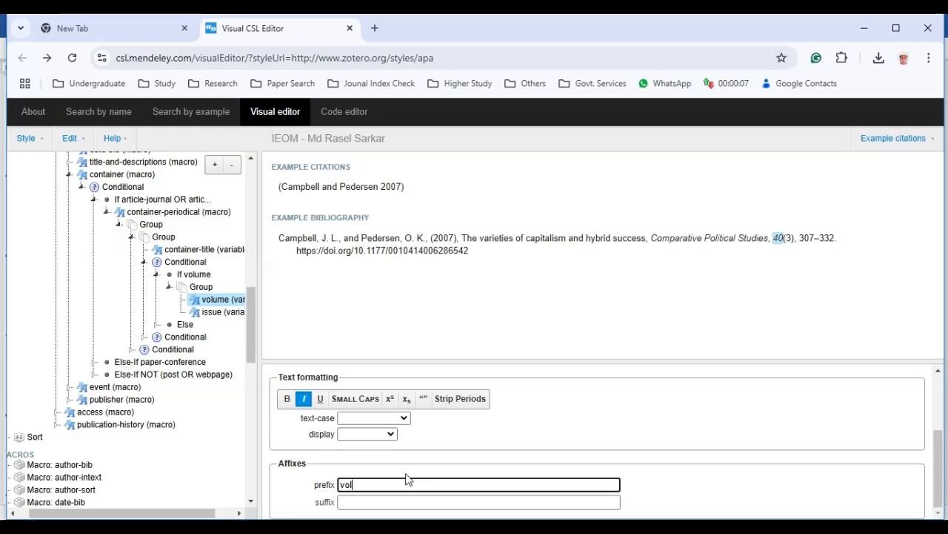
text(.)
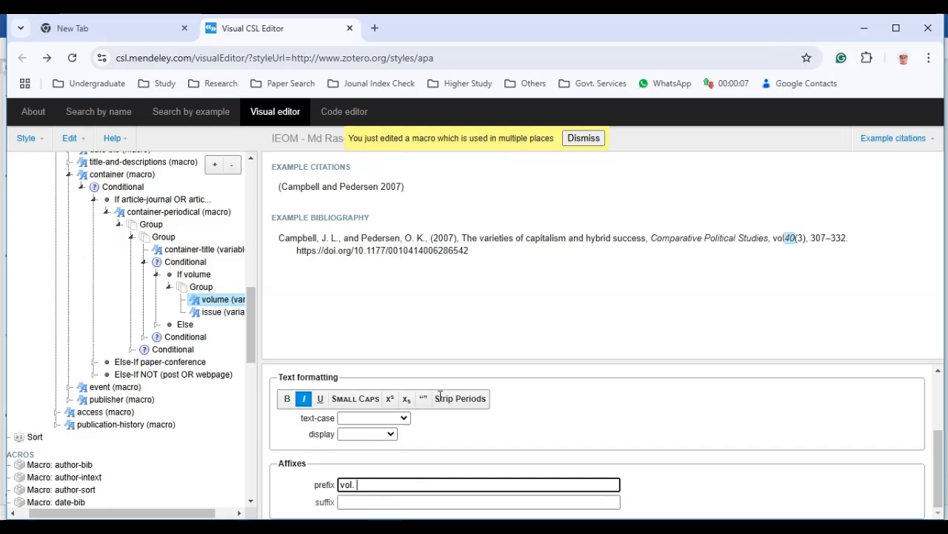
click(384, 502)
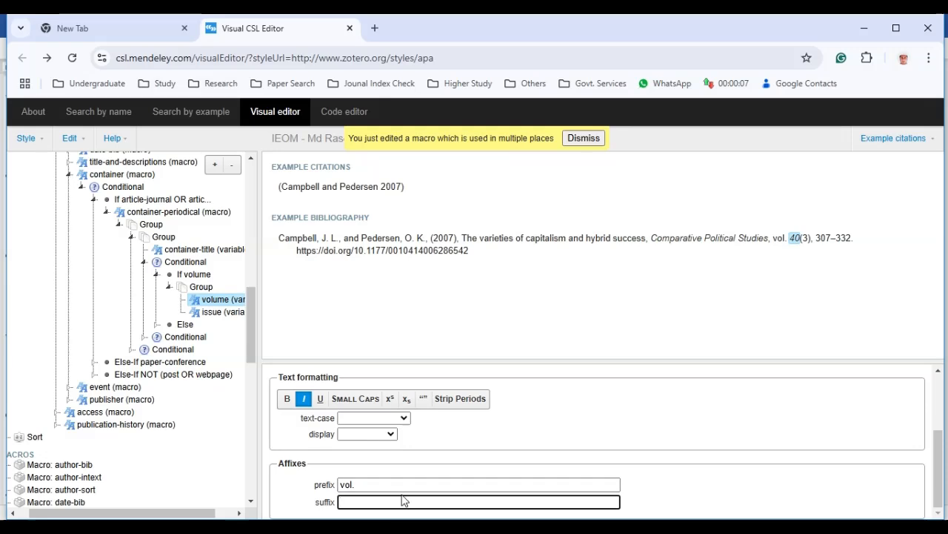
text(,)
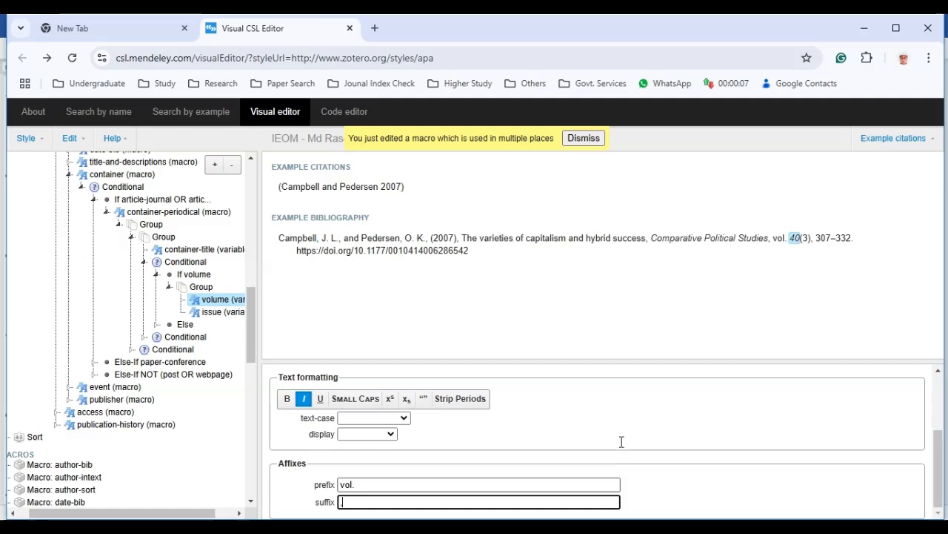
text(,)
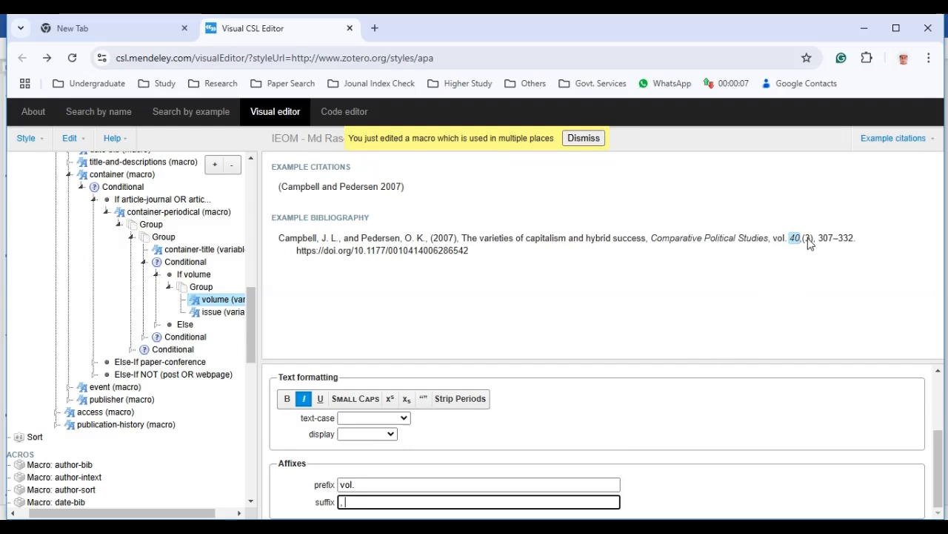
click(795, 330)
Step: Select the bibliography's issue variable, switch to Word, and insert "no. 1," between the volume and page range in the custom style reference
click(810, 241)
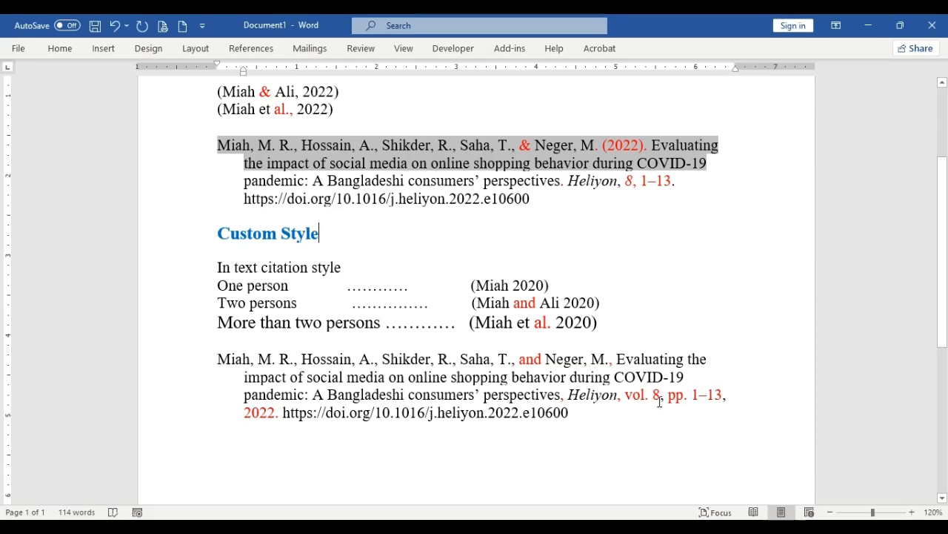
scroll(513, 384, down, 1)
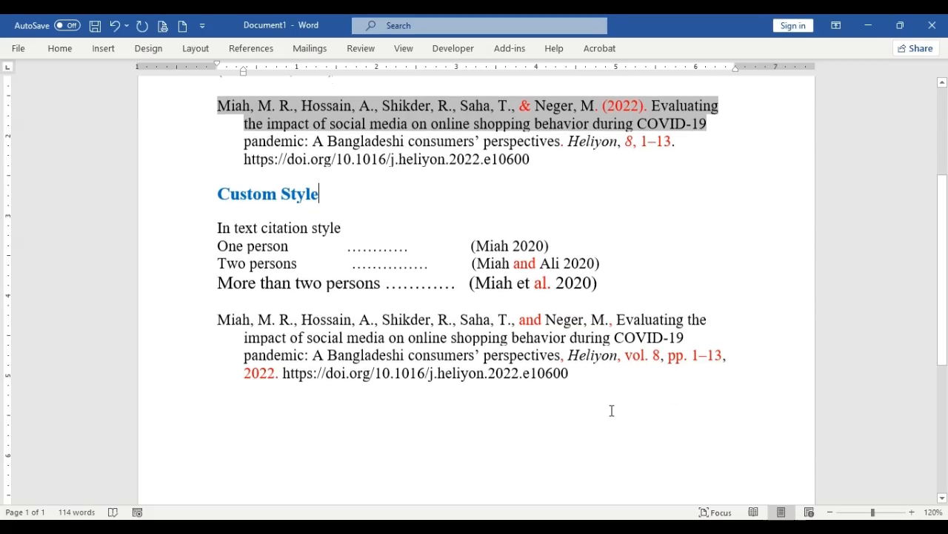
click(665, 357)
text(n)
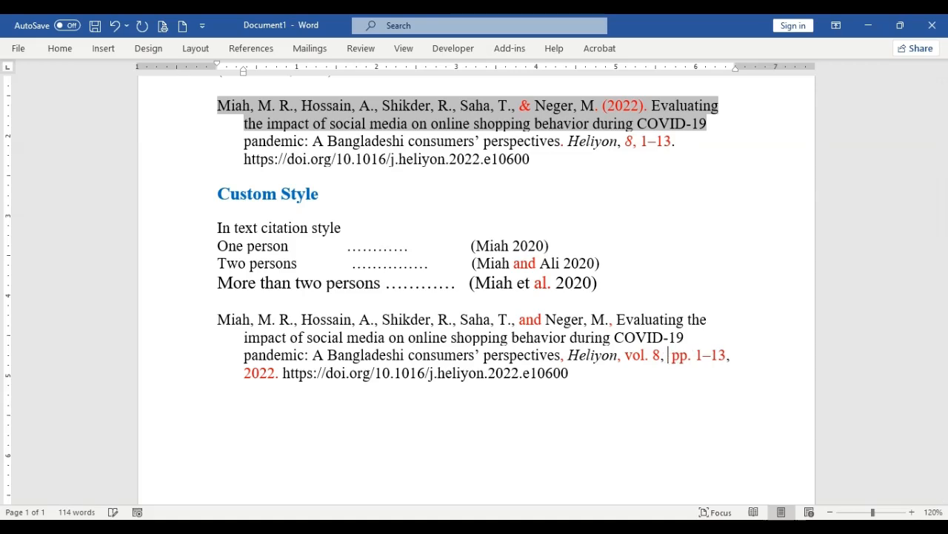
text(o. )
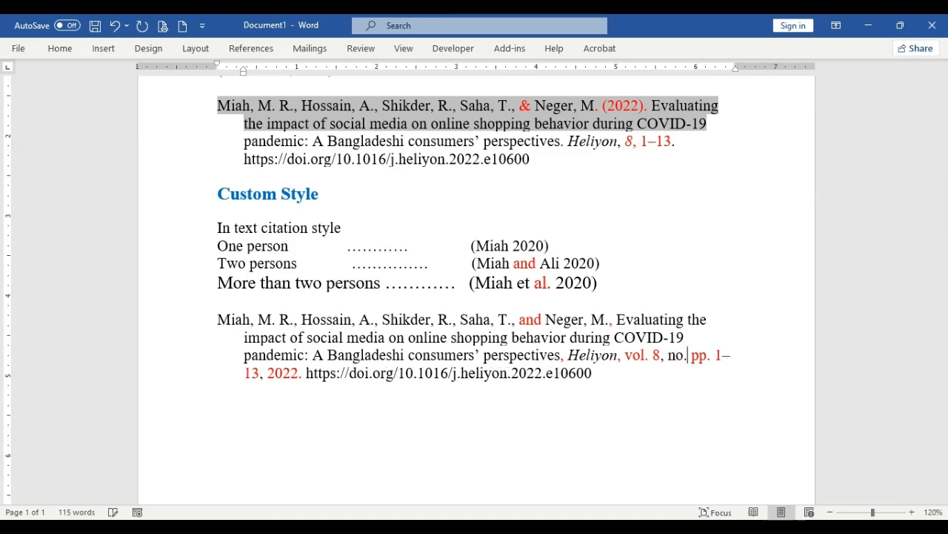
text(1)
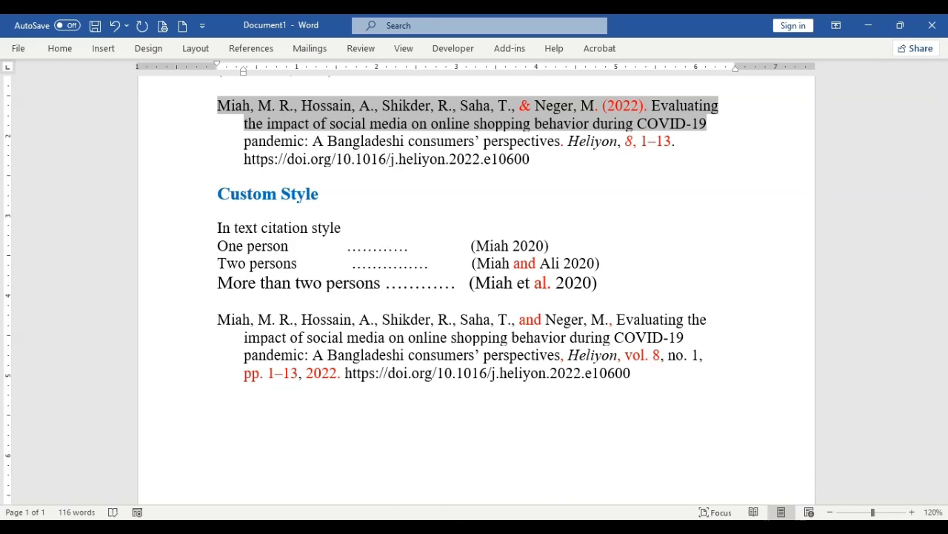
Step: Return to the Visual CSL Editor, remove the parentheses from the issue variable's affixes, and set its prefix to "no. "
click(229, 525)
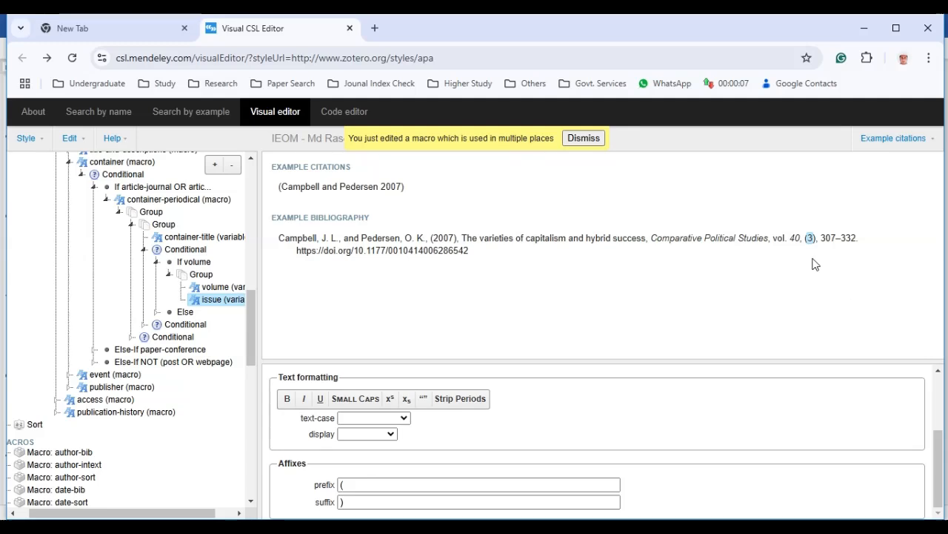
click(360, 489)
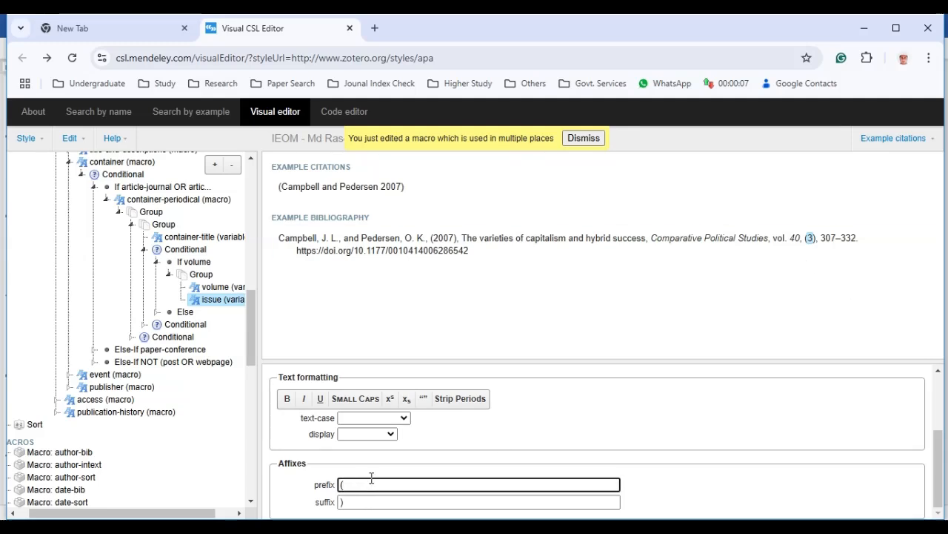
key(BackSpace)
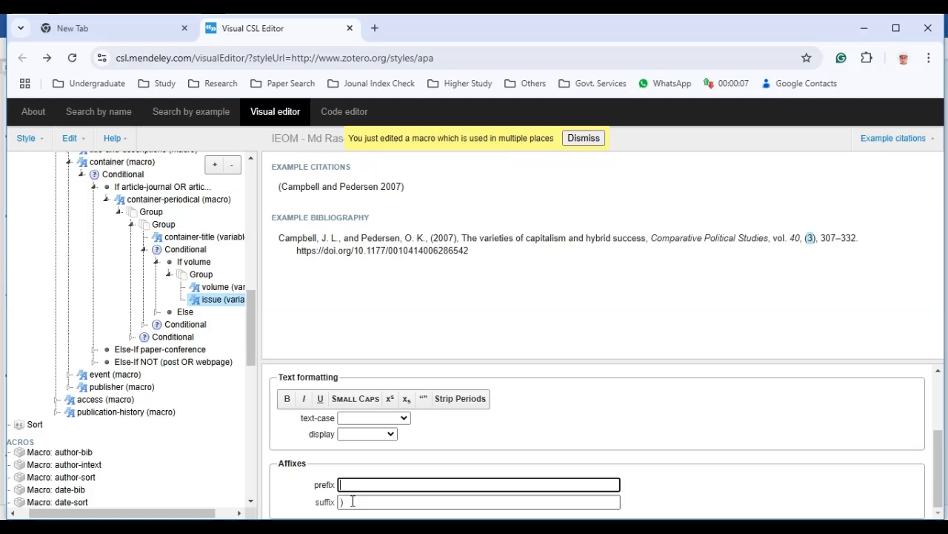
click(353, 503)
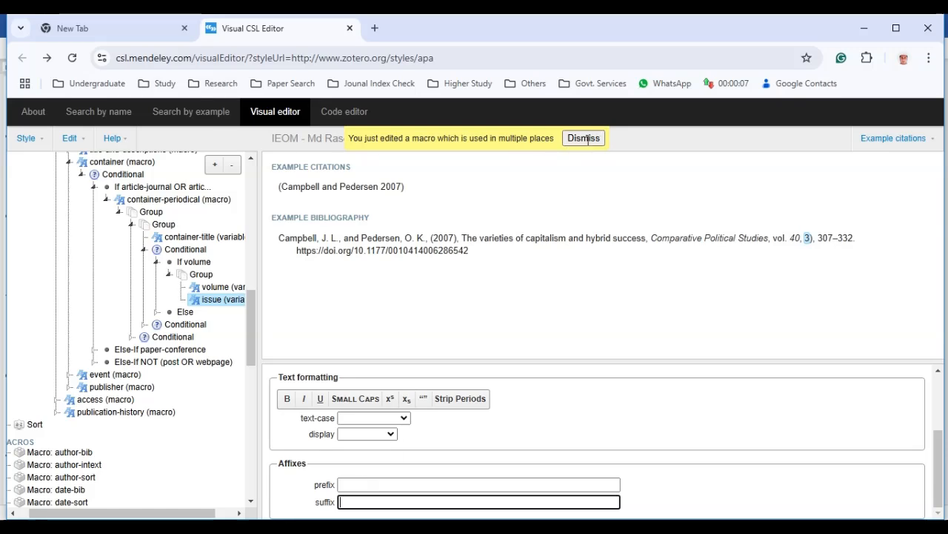
click(401, 487)
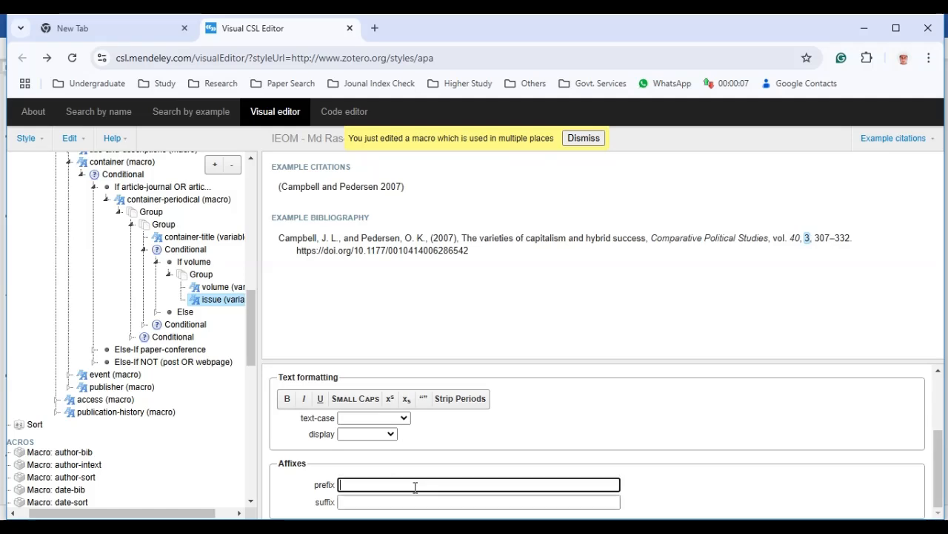
click(583, 137)
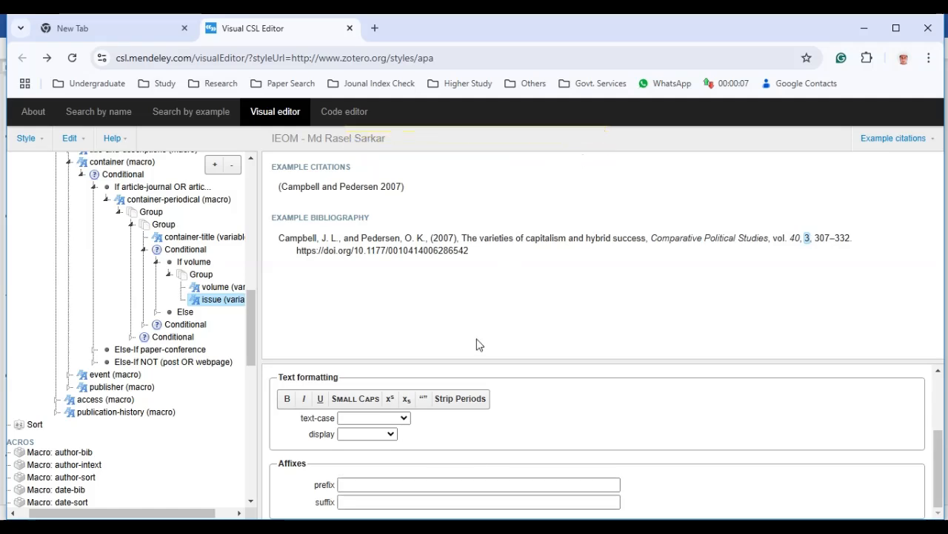
click(380, 483)
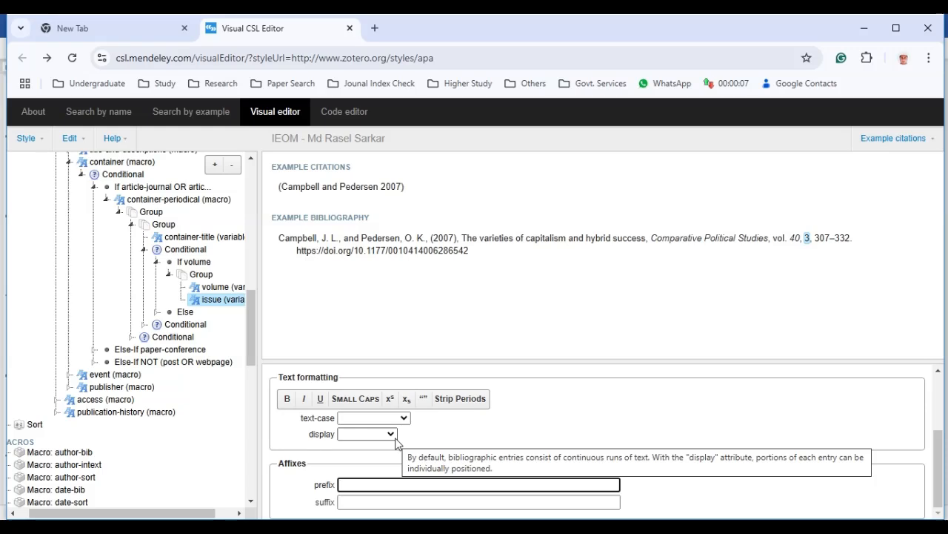
text(no)
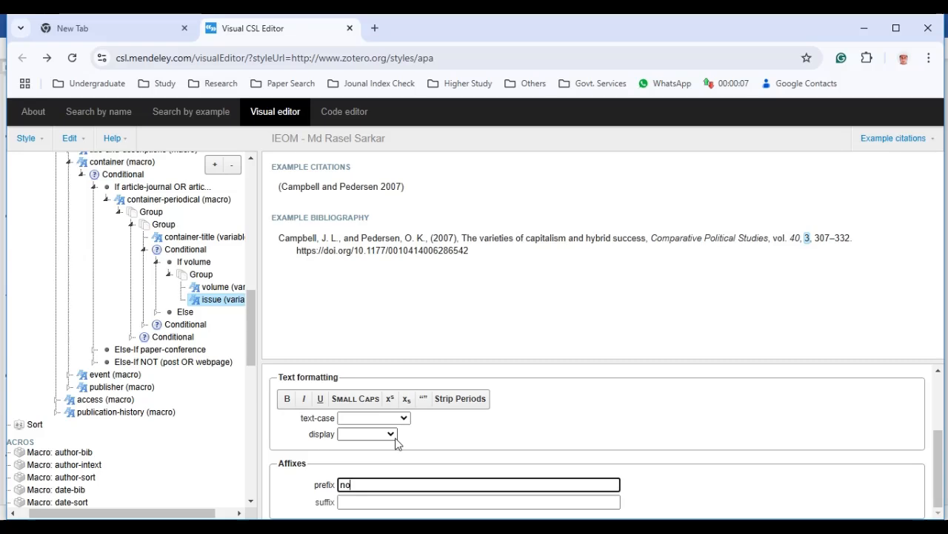
text(.)
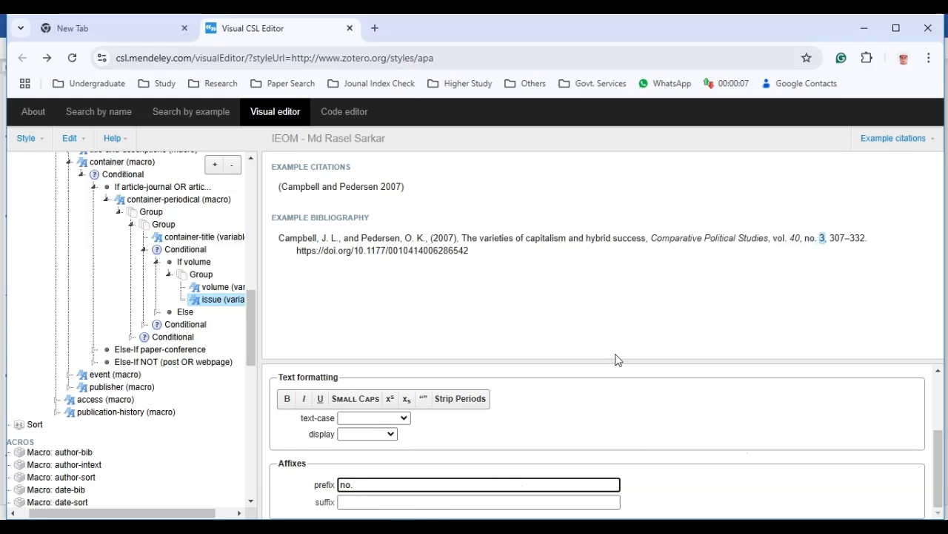
Step: Check the page format in the Word custom reference, and set the bibliography page variable's prefix to "pp. "
click(843, 241)
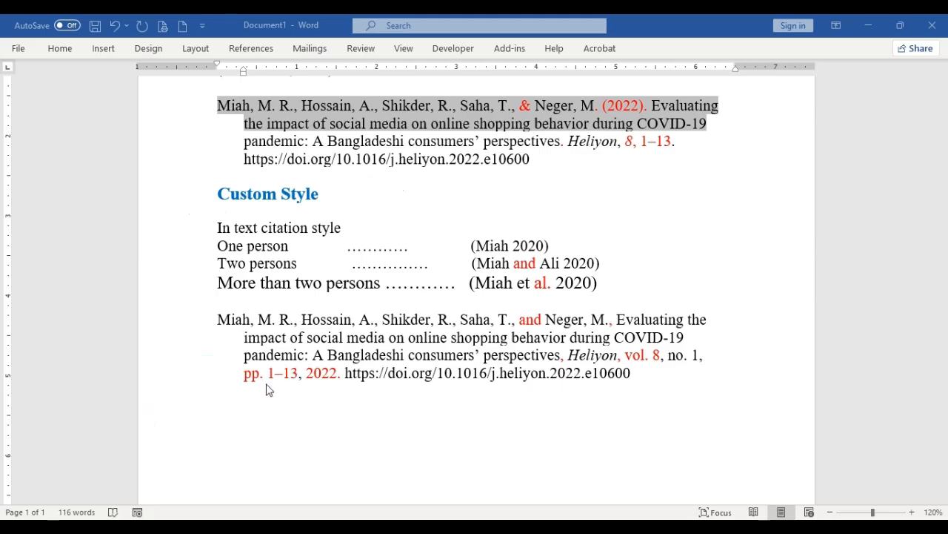
click(268, 374)
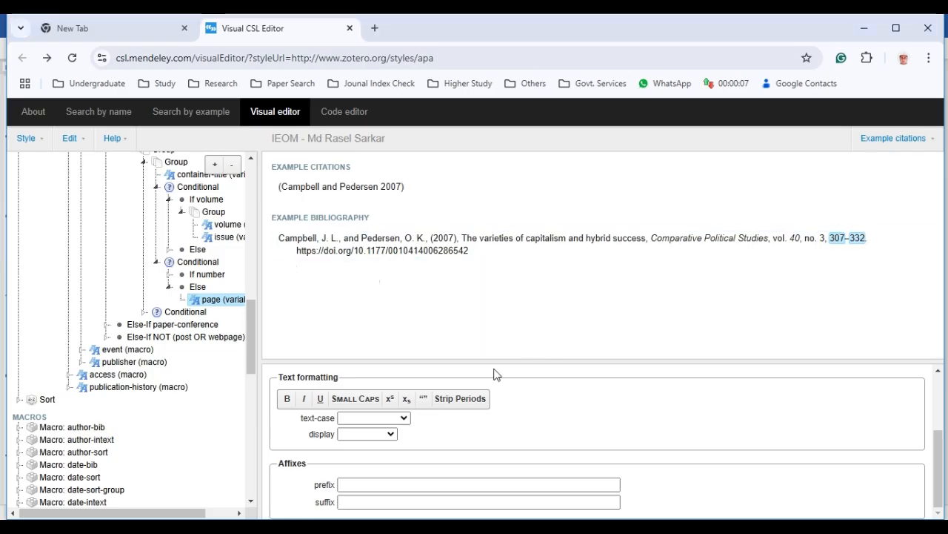
click(408, 484)
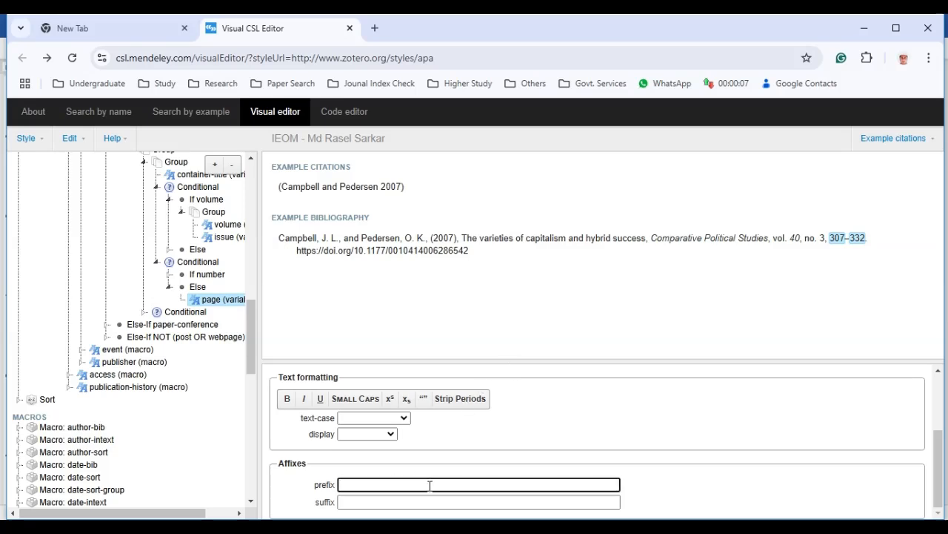
text(p)
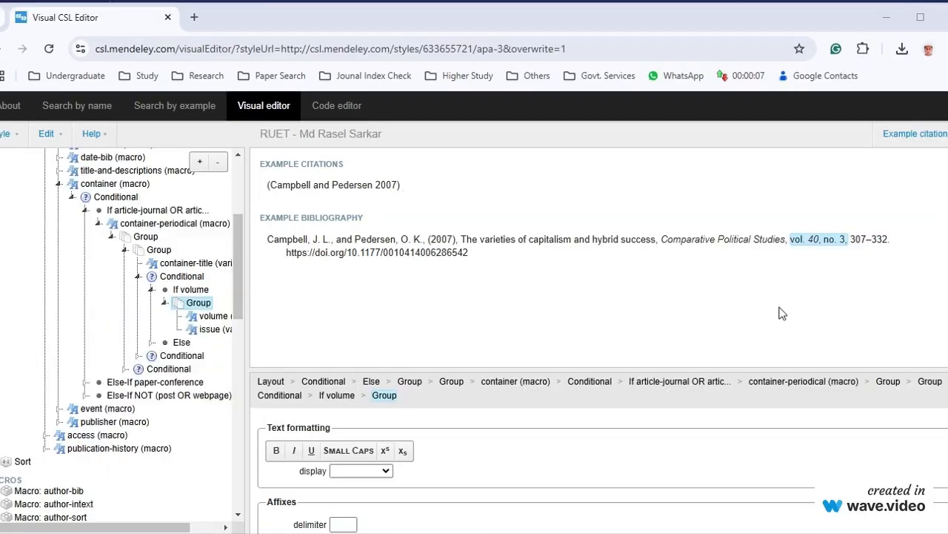
click(865, 244)
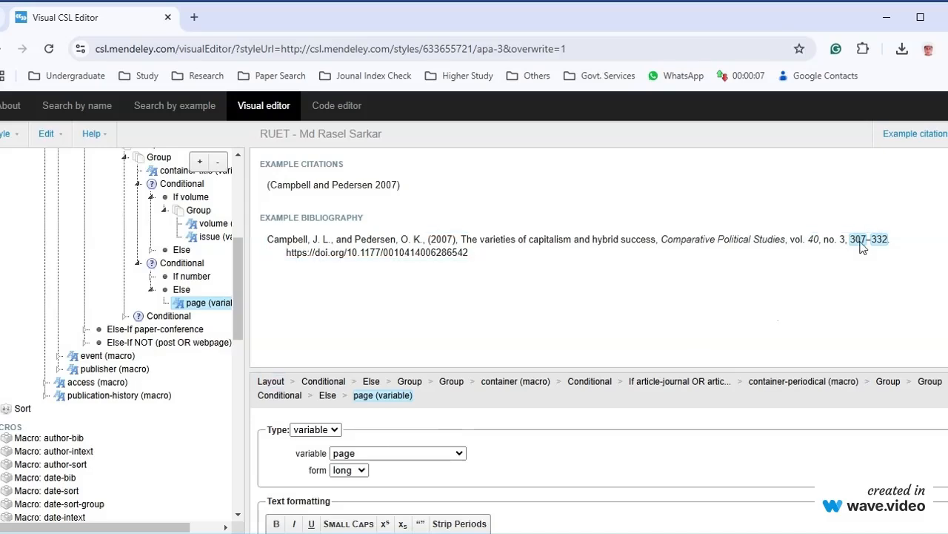
scroll(368, 415, down, 3)
scroll(371, 467, up, 3)
scroll(371, 480, down, 3)
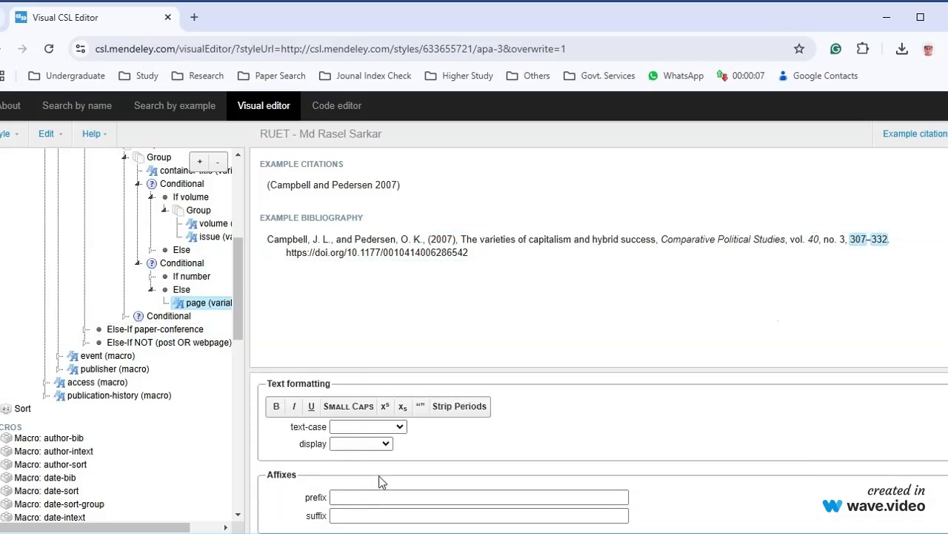
click(349, 495)
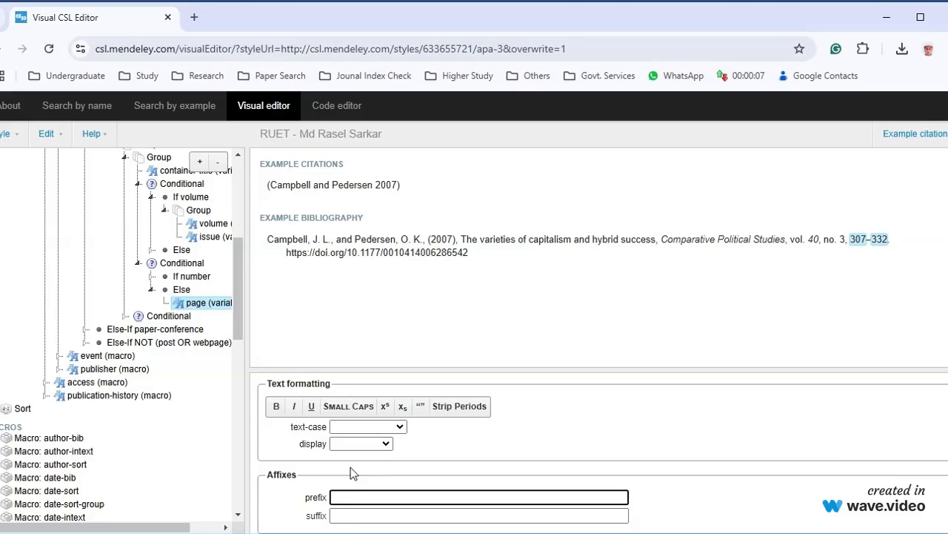
text(pp)
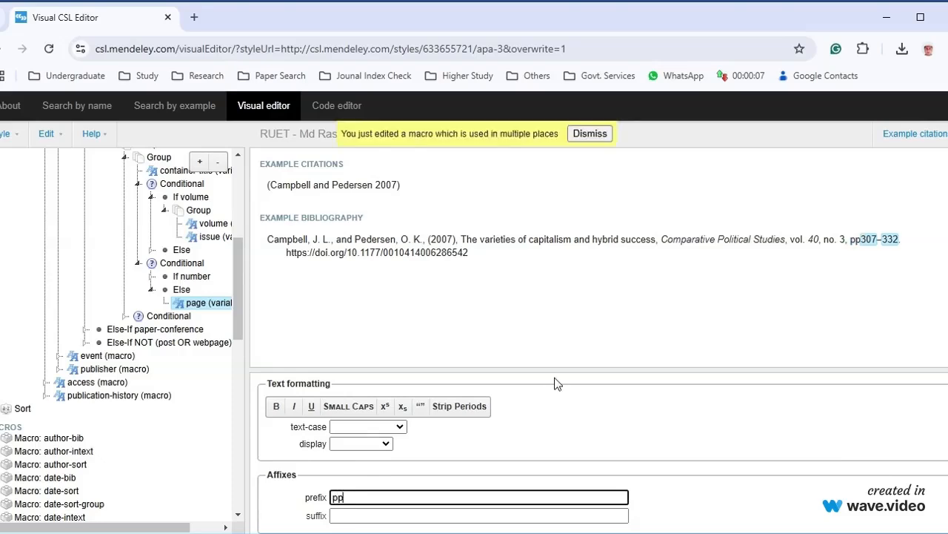
text(.)
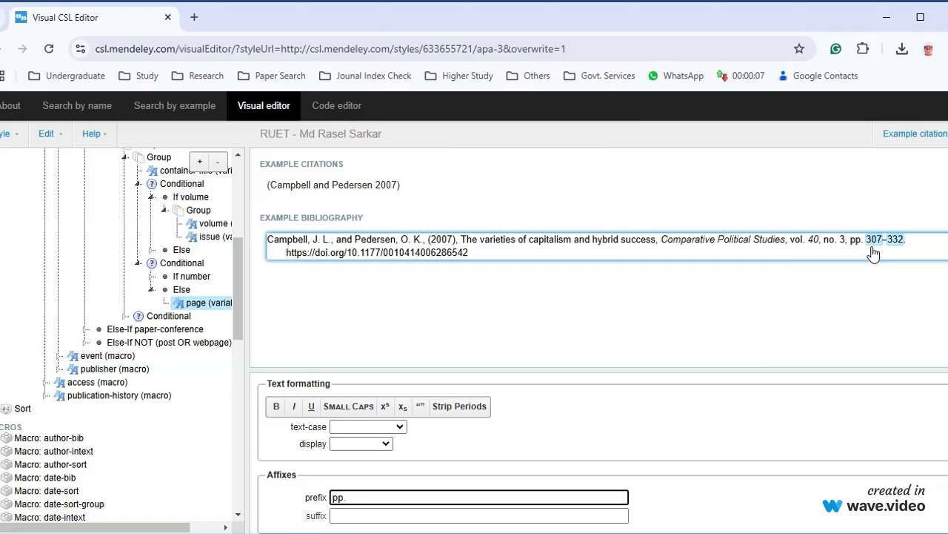
Step: Delete the Date element that outputs the year within the bibliography's date-bib macro
click(441, 239)
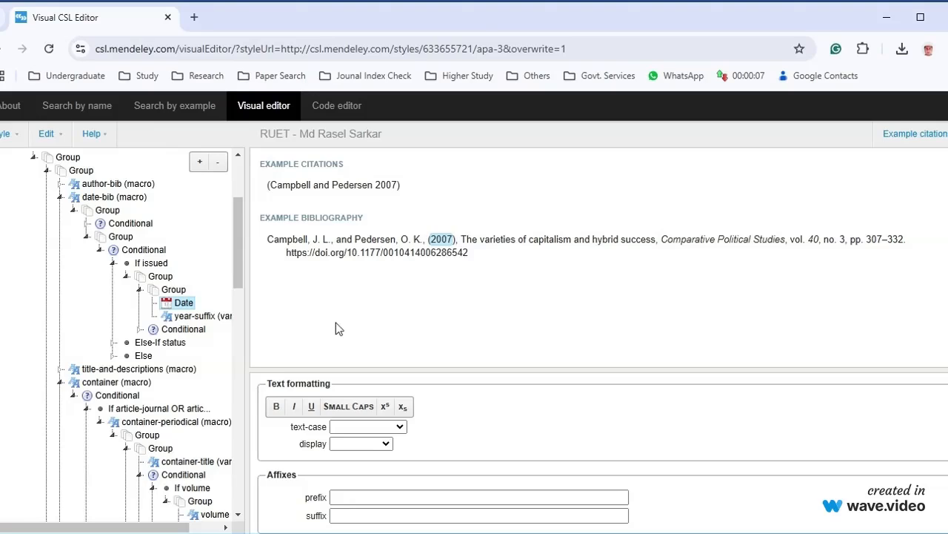
right_click(444, 242)
key(Escape)
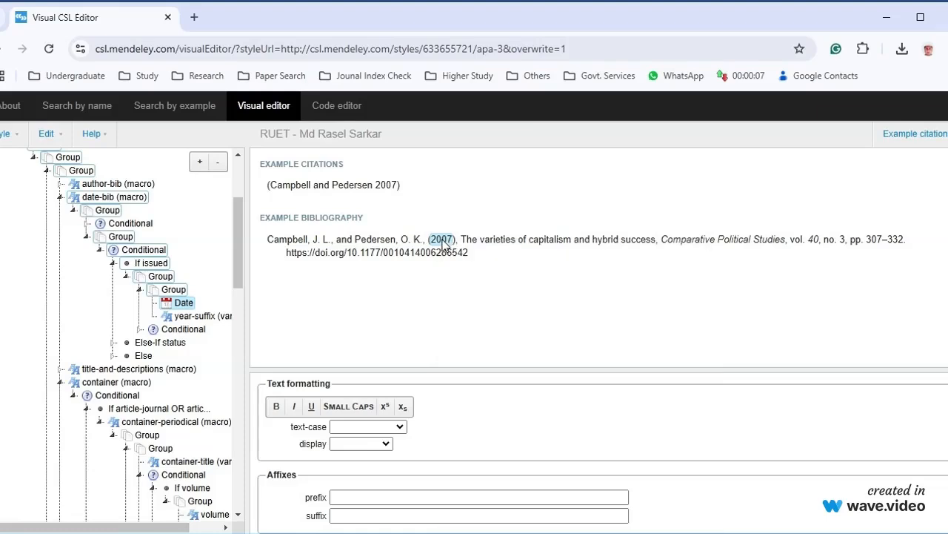
click(216, 165)
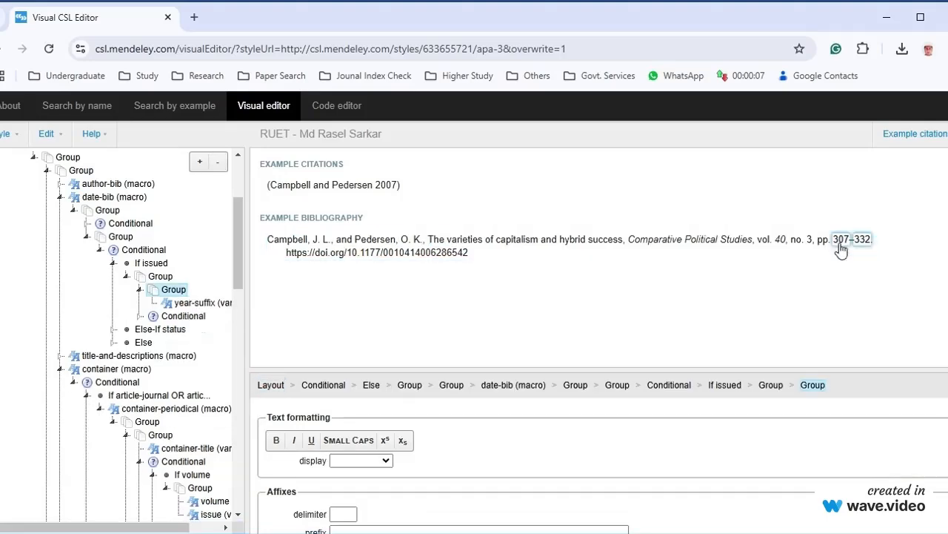
Step: Add a Date element to the end of the bibliography's inner Group that holds the author-bib macro, and set its date-parts to year
click(326, 241)
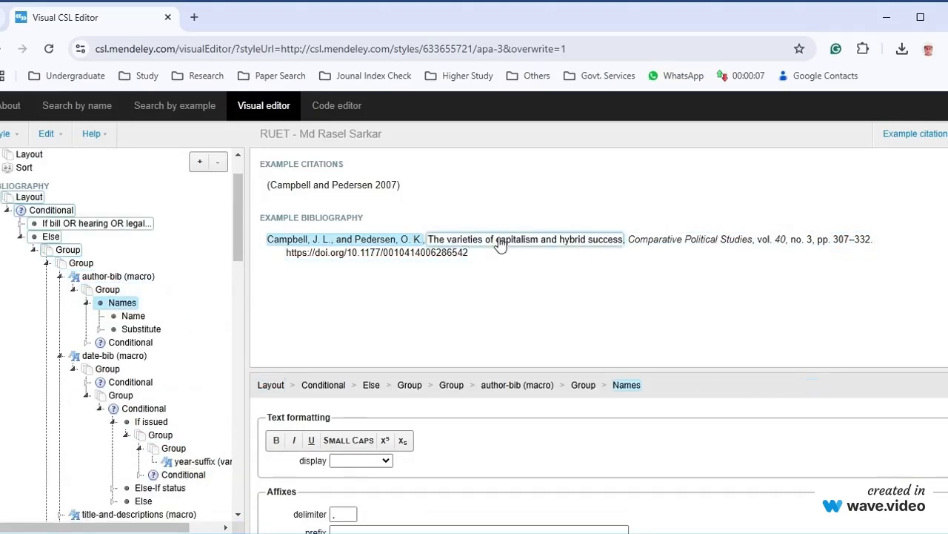
click(472, 258)
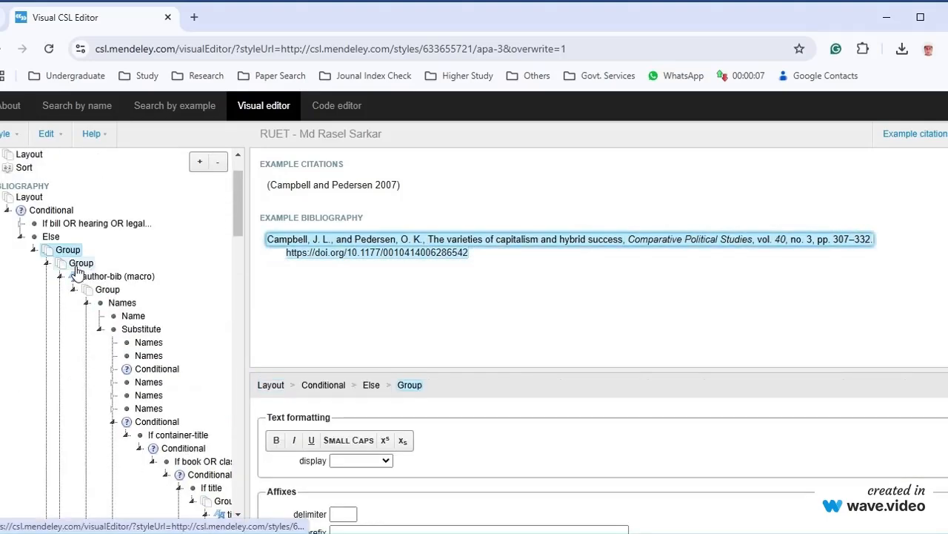
click(78, 265)
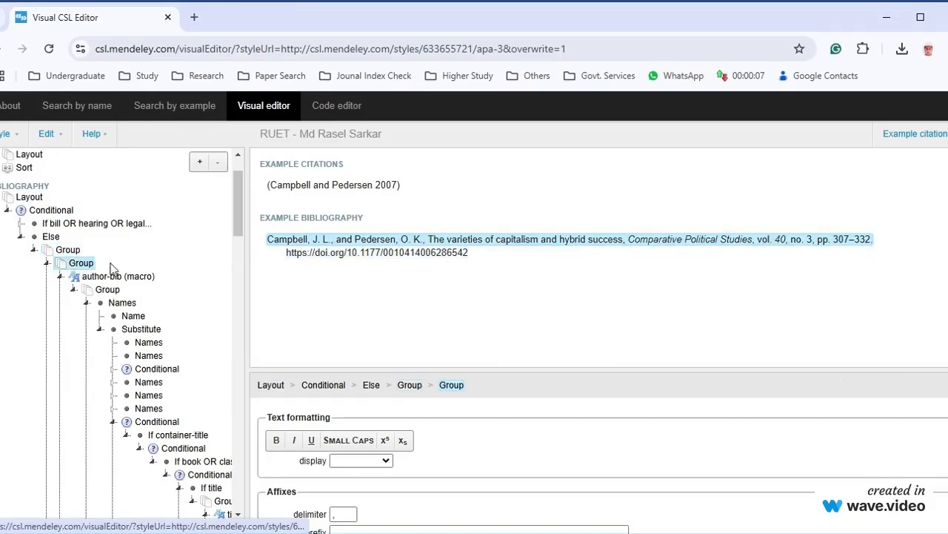
click(891, 249)
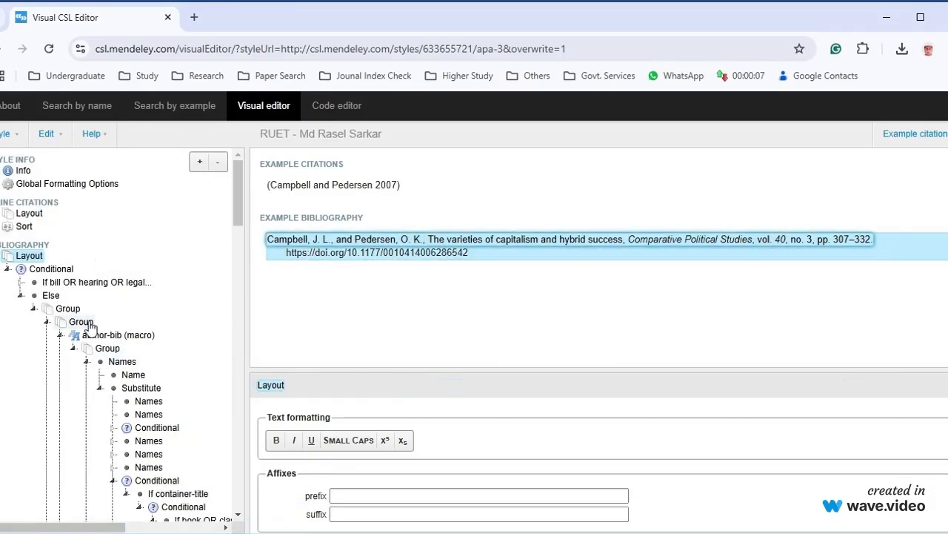
click(85, 323)
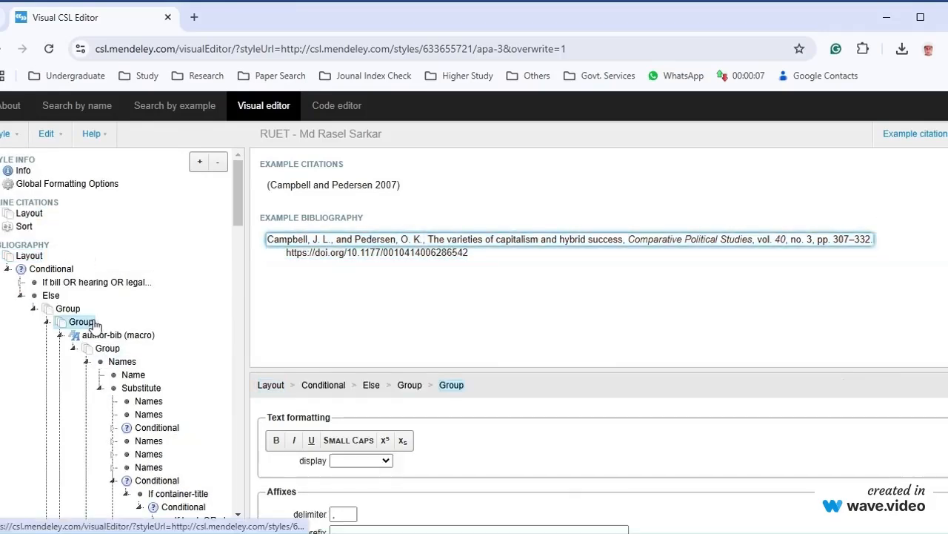
click(199, 167)
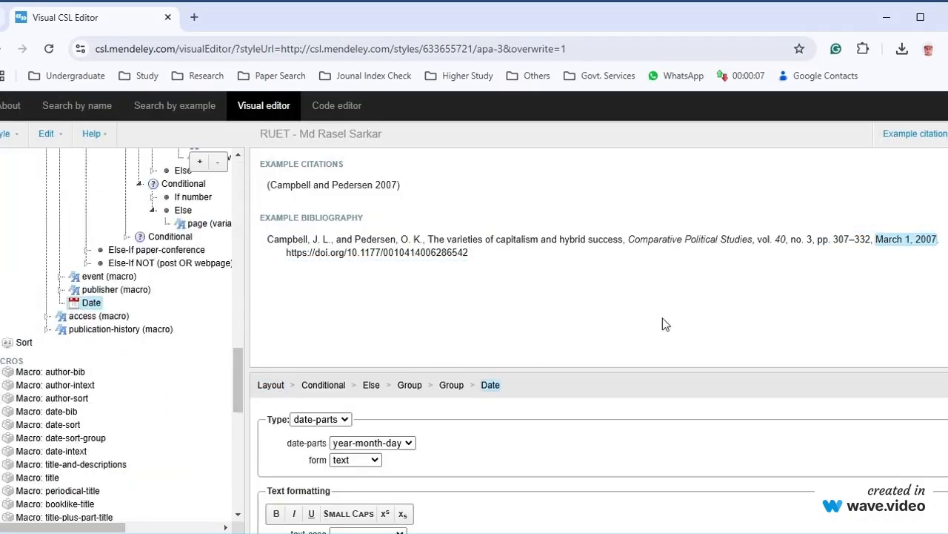
click(377, 445)
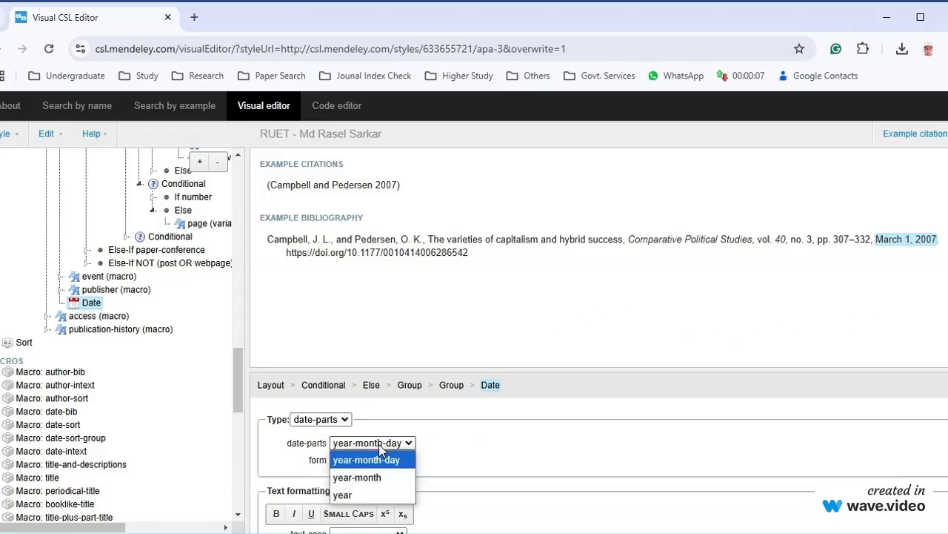
click(360, 495)
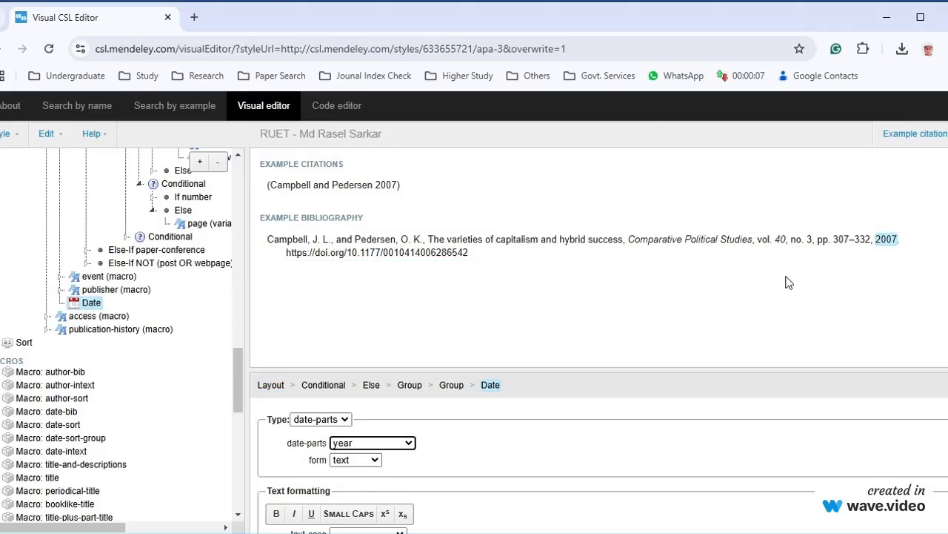